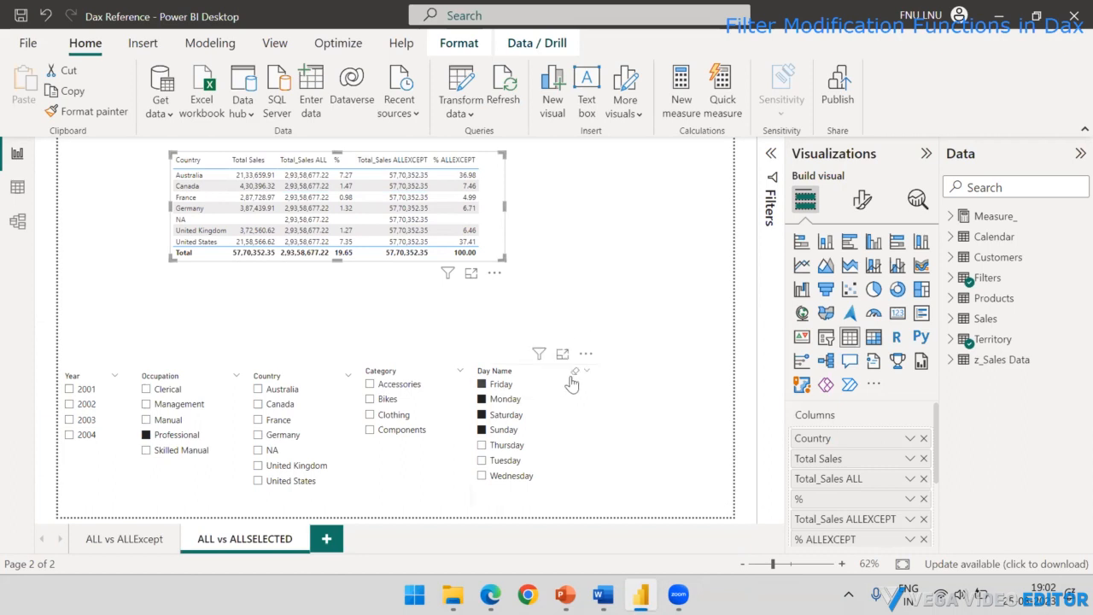
- Clear the selections in the Day Name and Occupation slicers
left_click(574, 378)
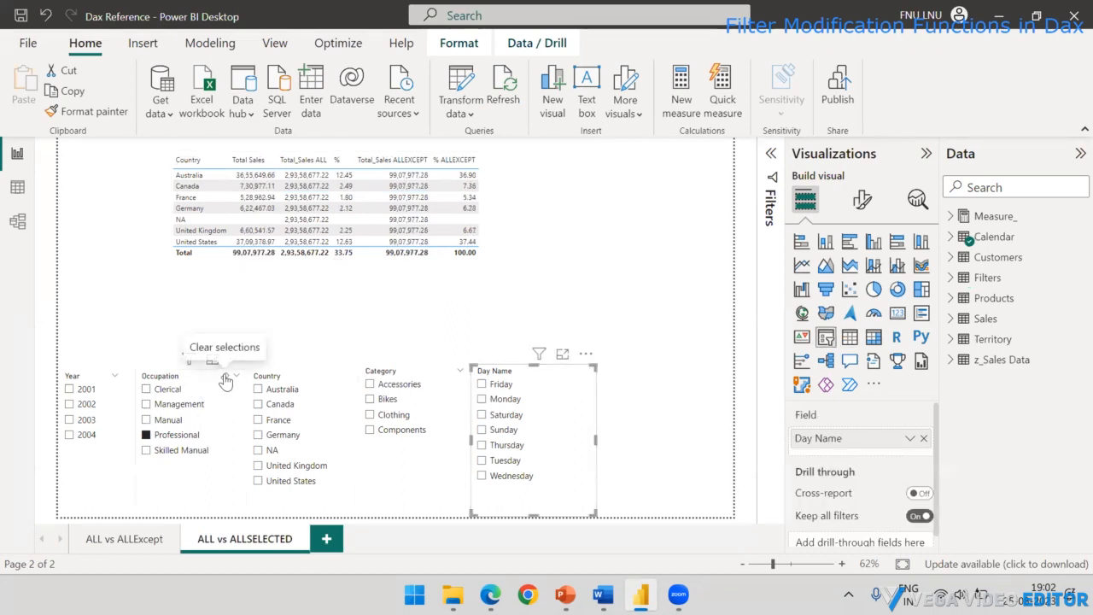
left_click(225, 379)
left_click(478, 308)
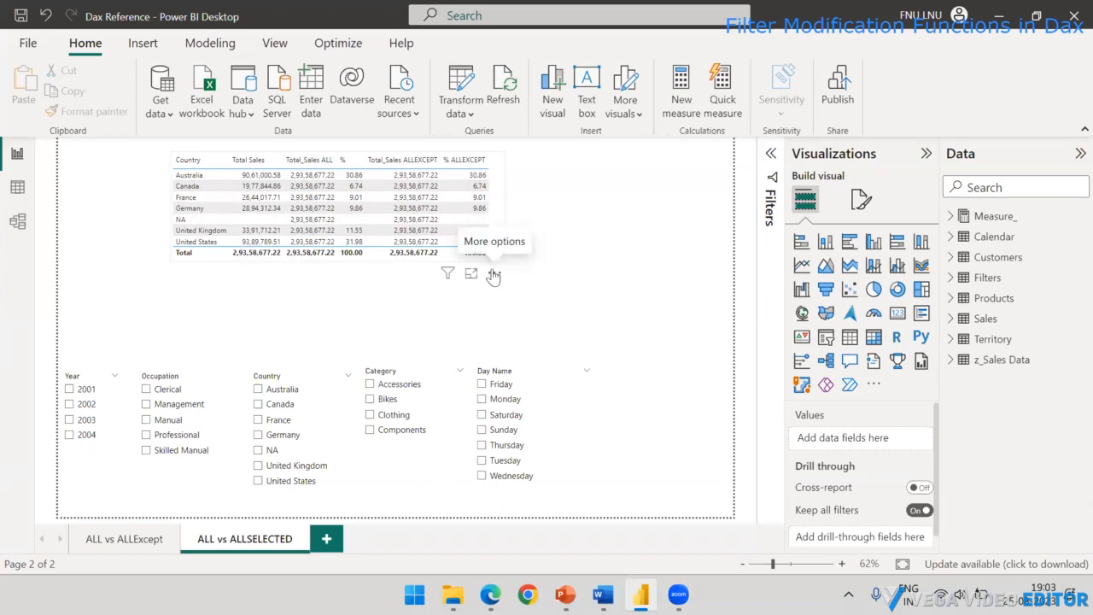
- Remove the Total_Sales ALL, %, Total_Sales ALLEXCEPT and % ALLEXCEPT columns from the country sales table, keeping Country and Total Sales
left_click(499, 199)
scroll(910, 470, "down", 3)
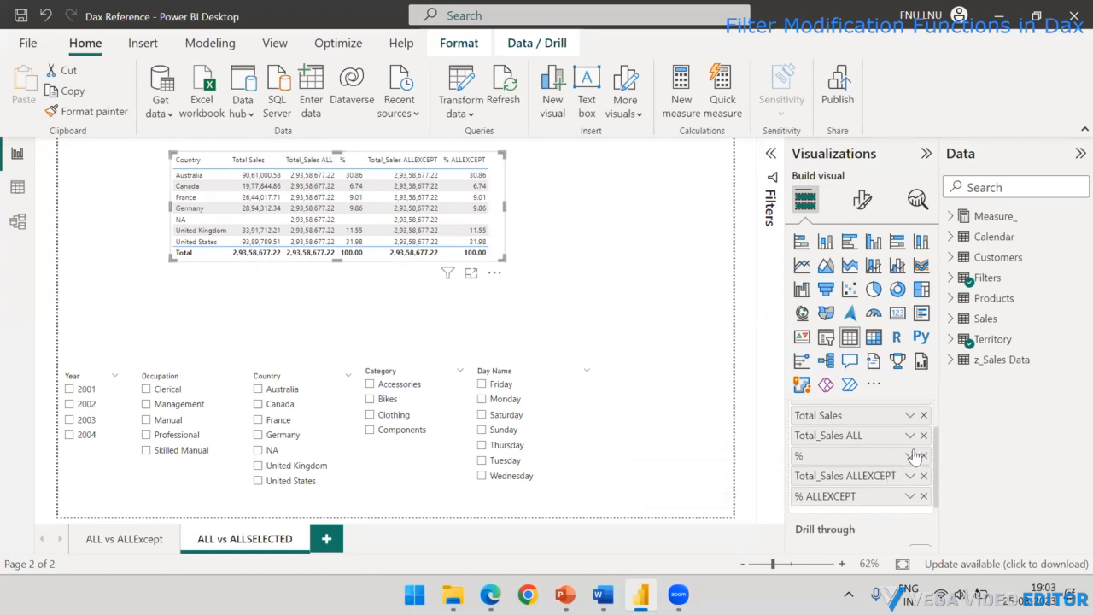
left_click(923, 435)
left_click(923, 435)
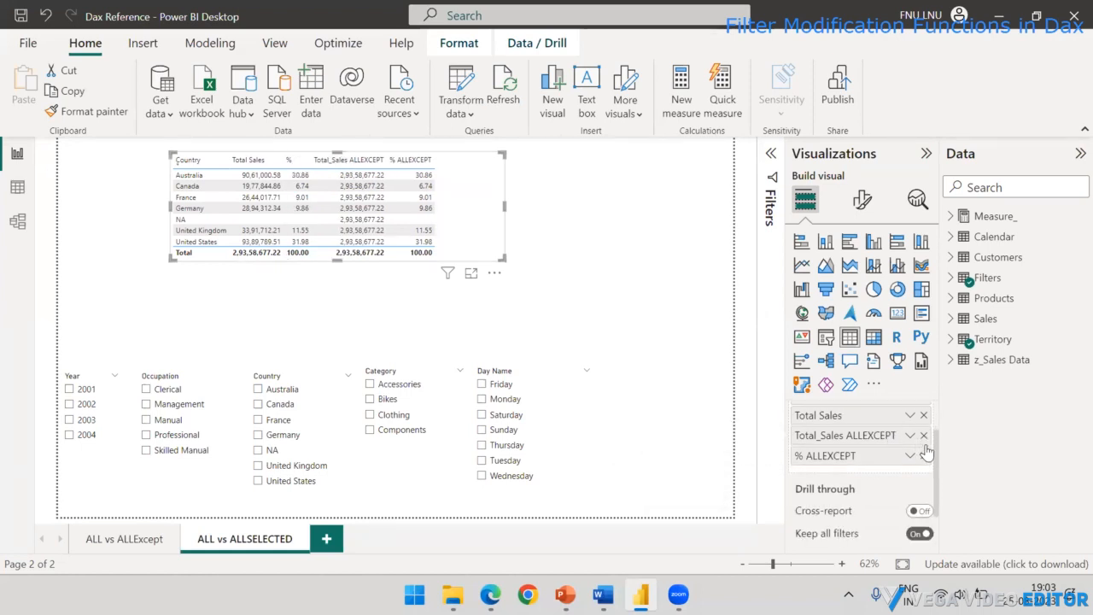
left_click(924, 435)
left_click(924, 435)
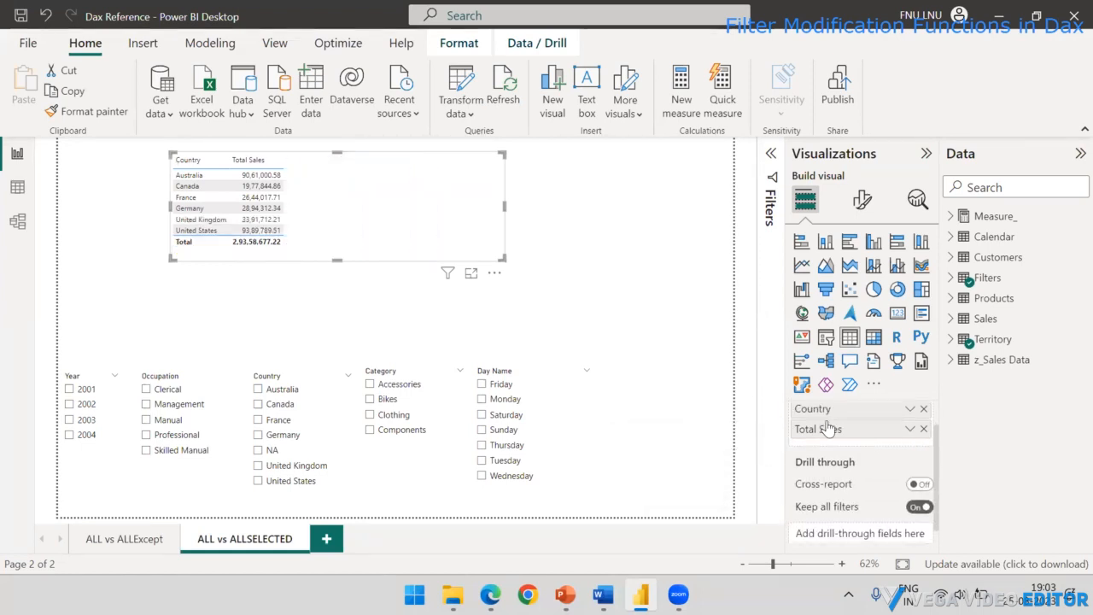
left_click(619, 272)
left_click(416, 233)
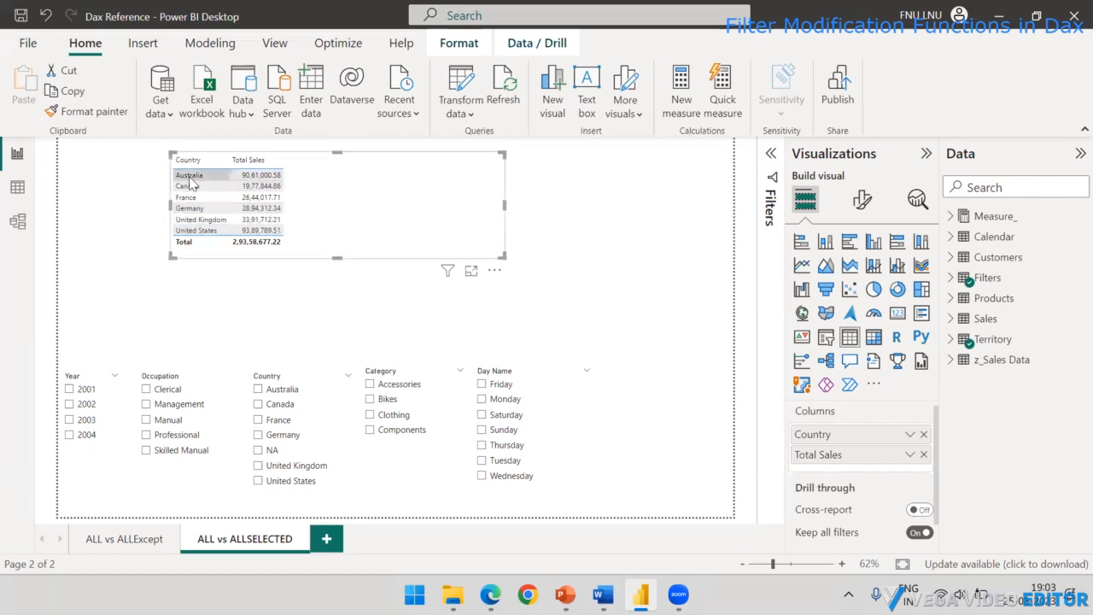
- Add the Total_Sales ALL measure from the Filters table to the country table and filter Occupation to Management
left_click(951, 278)
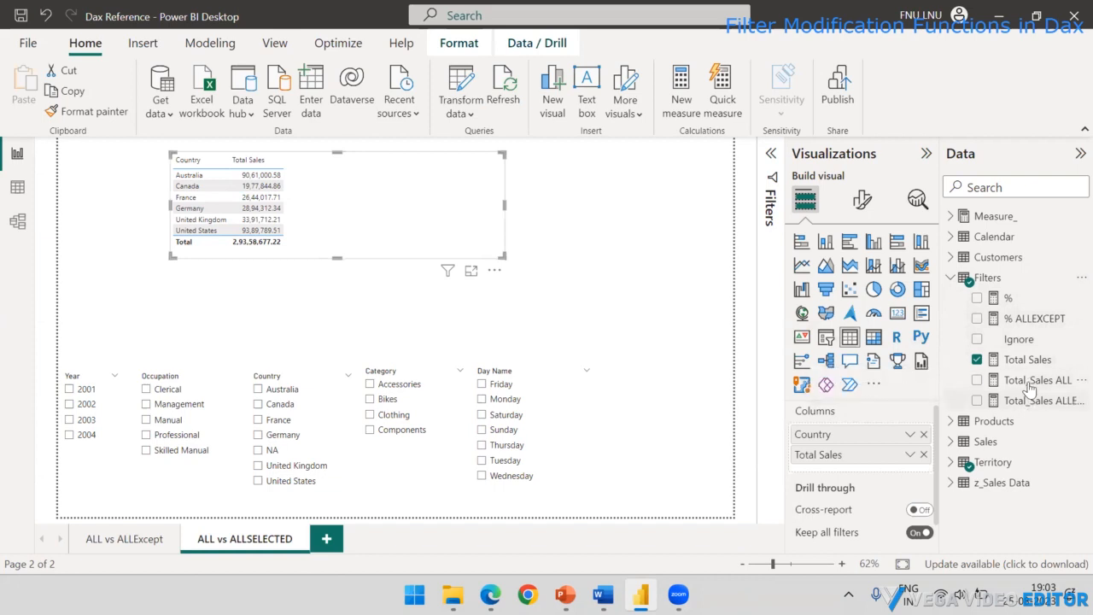
left_click_drag(1031, 386, 382, 199)
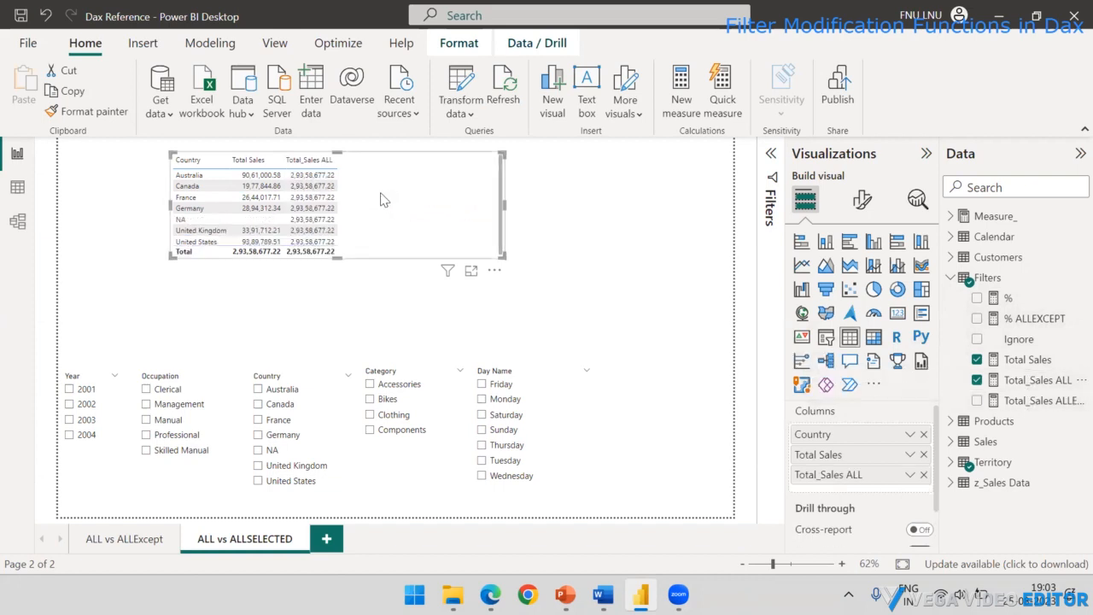
mouse_move(339, 258)
left_mouse_down()
mouse_move(336, 296)
mouse_move(342, 262)
left_mouse_up()
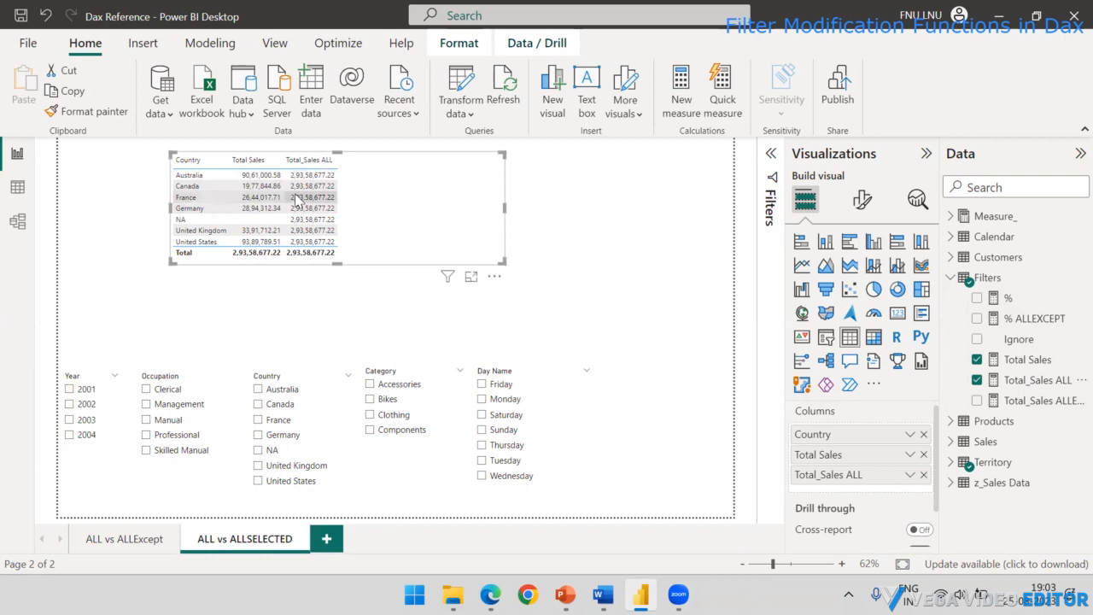
left_click(146, 389)
left_click(148, 403)
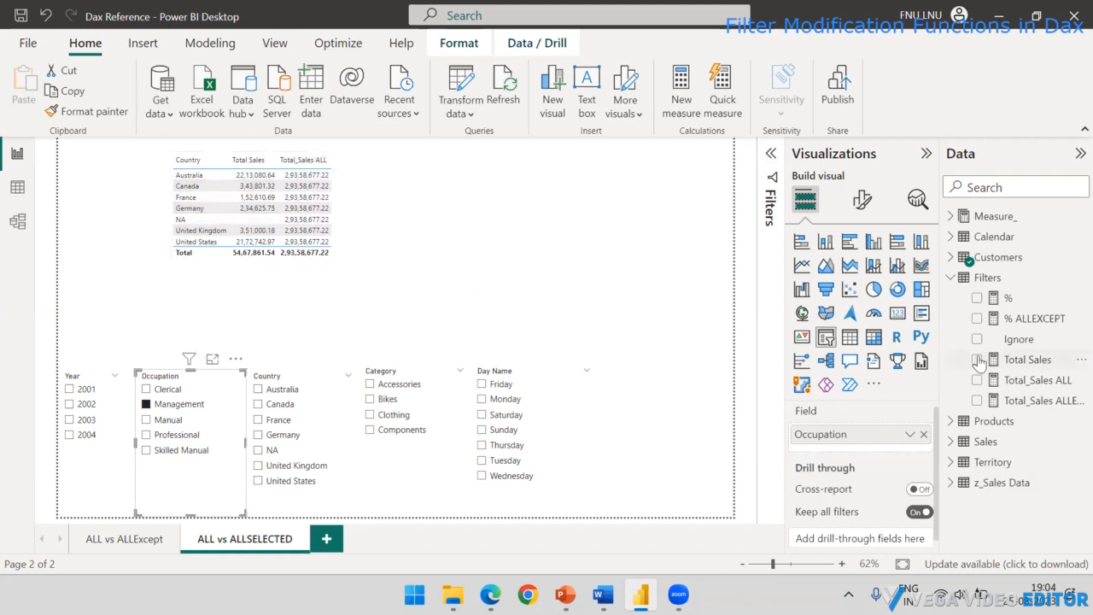
- Examine the DAX formula of the Total_Sales ALL measure, especially its ALL(Sales) filter argument
left_click(1036, 381)
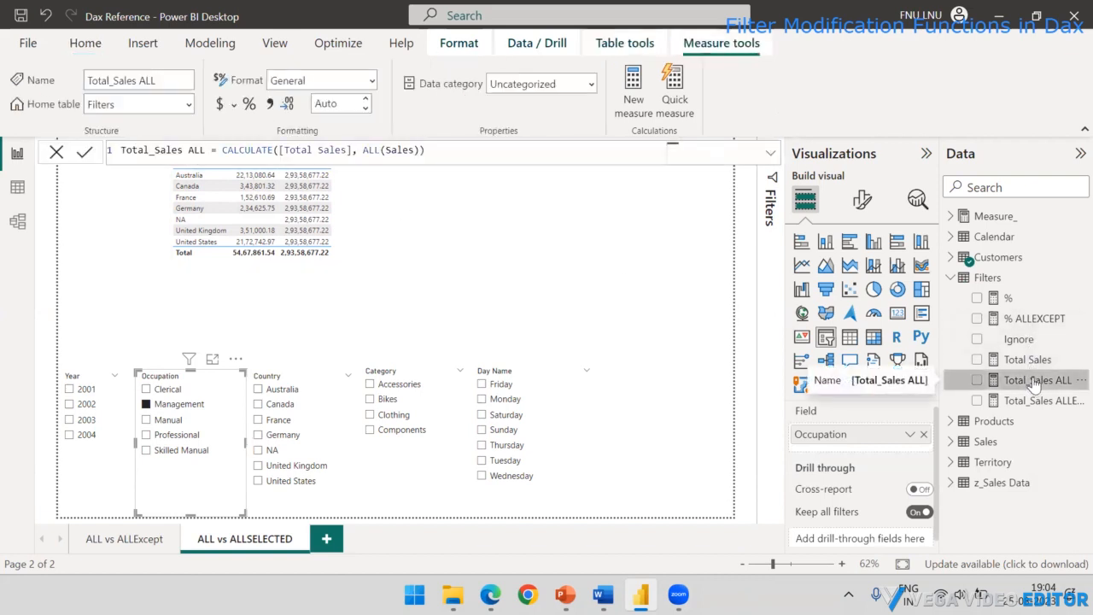
left_click_drag(222, 151, 427, 150)
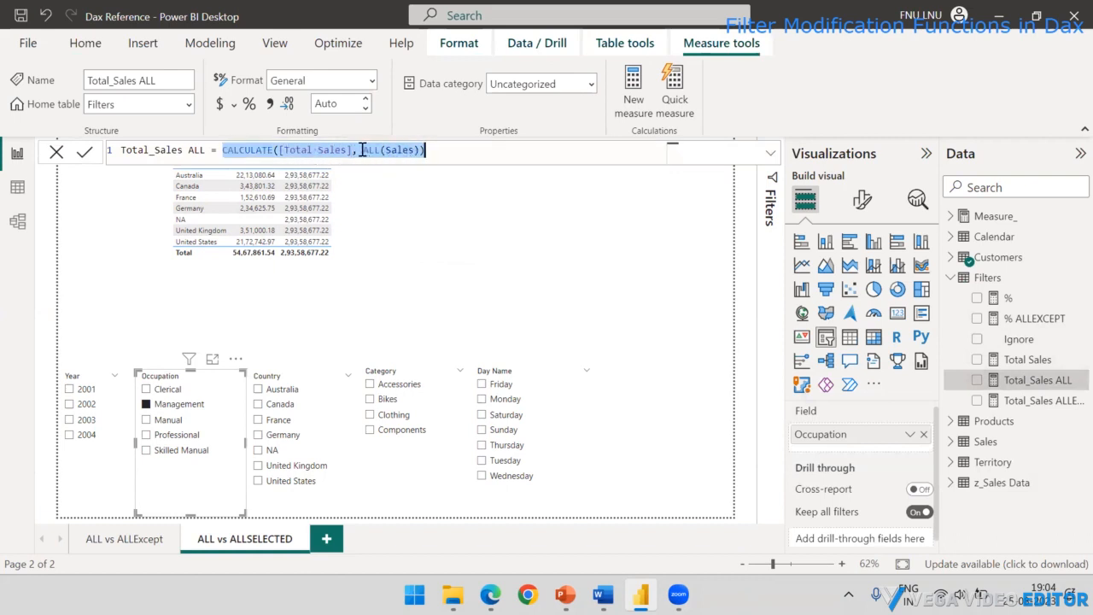
left_click_drag(363, 150, 431, 149)
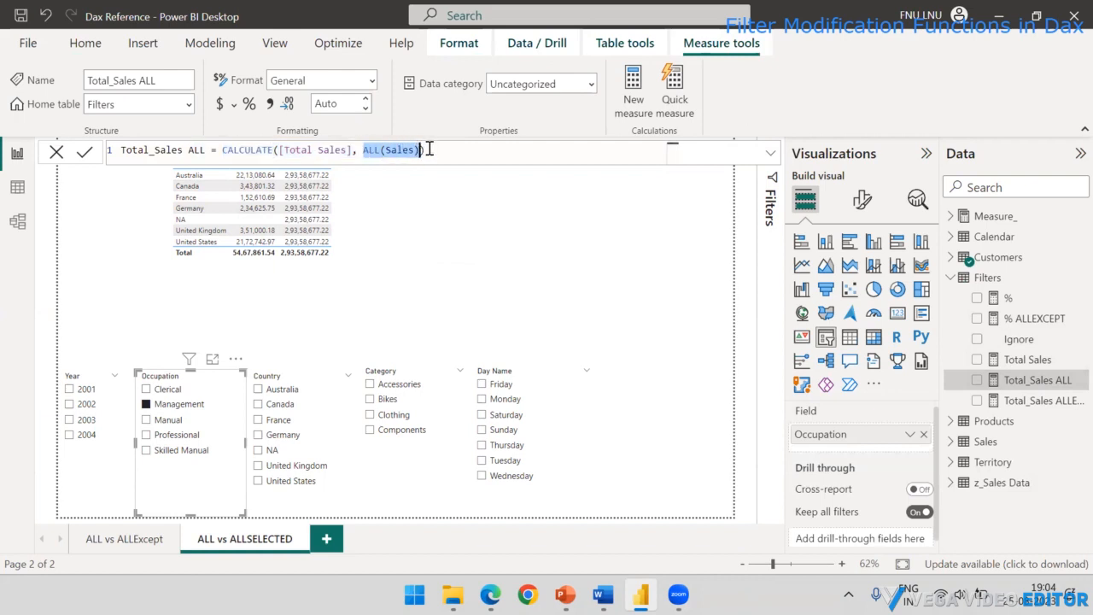
left_click(430, 150)
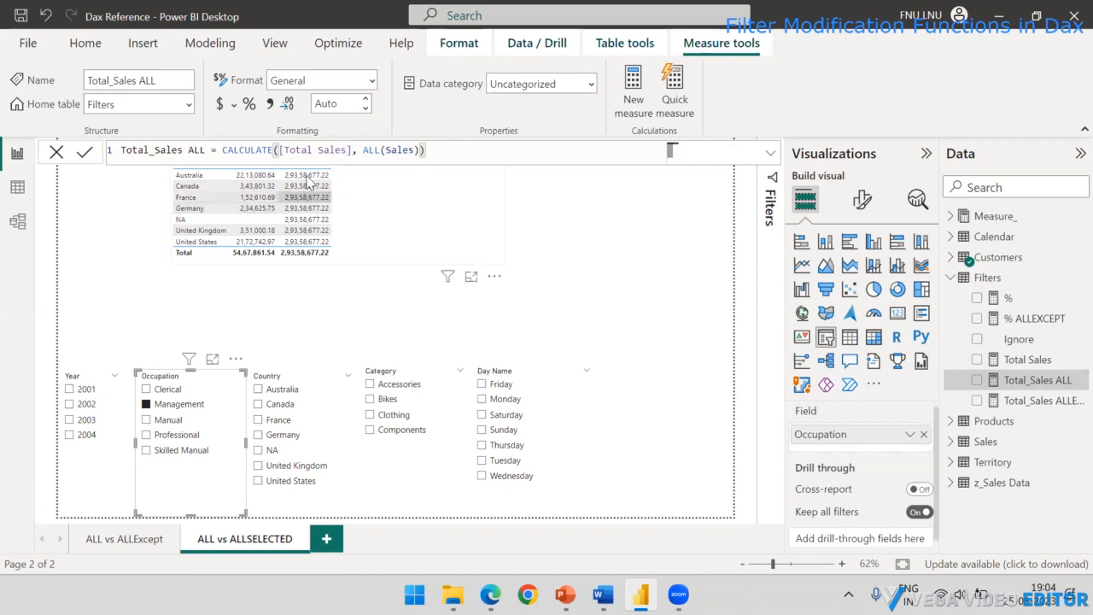
left_click_drag(386, 149, 416, 149)
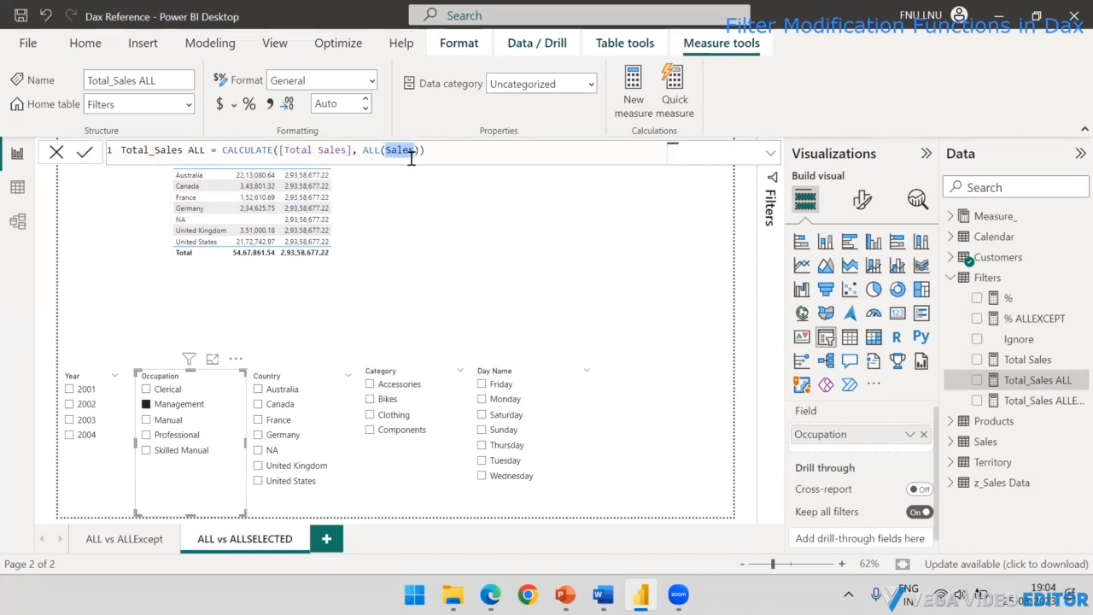
left_click(429, 151)
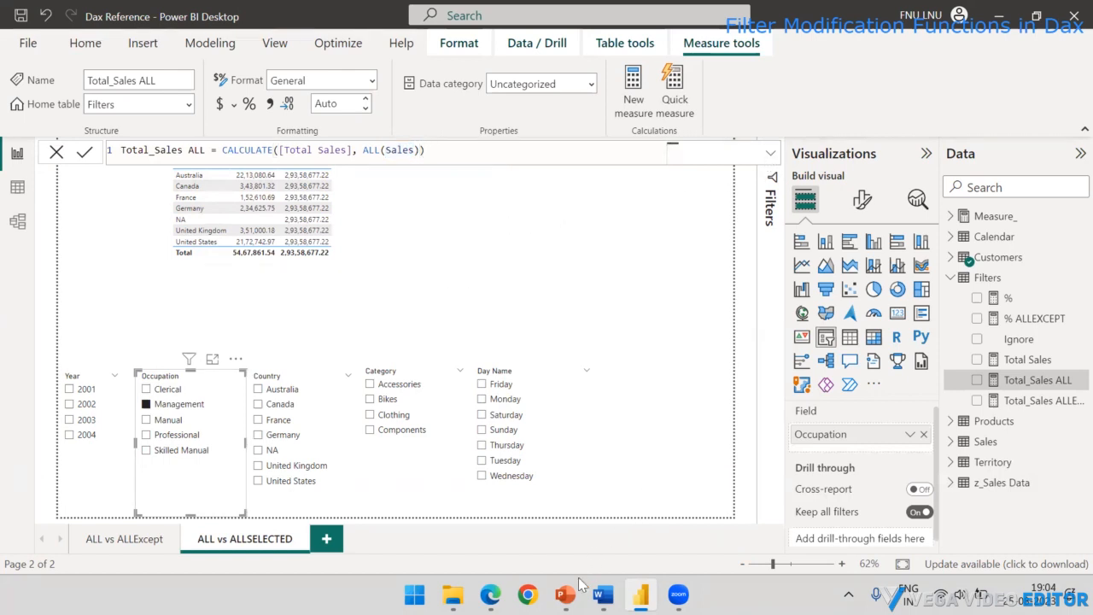
- Check the Filter Functions slide in PowerPoint, returning to the Power BI report and closing the measure's formula
left_click(565, 596)
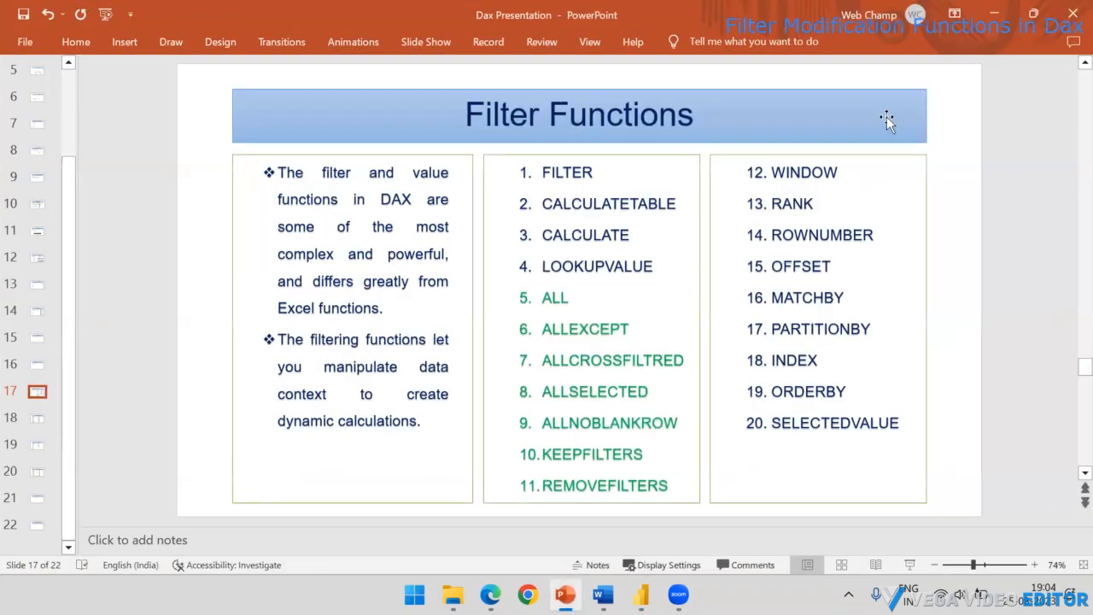
left_click(995, 14)
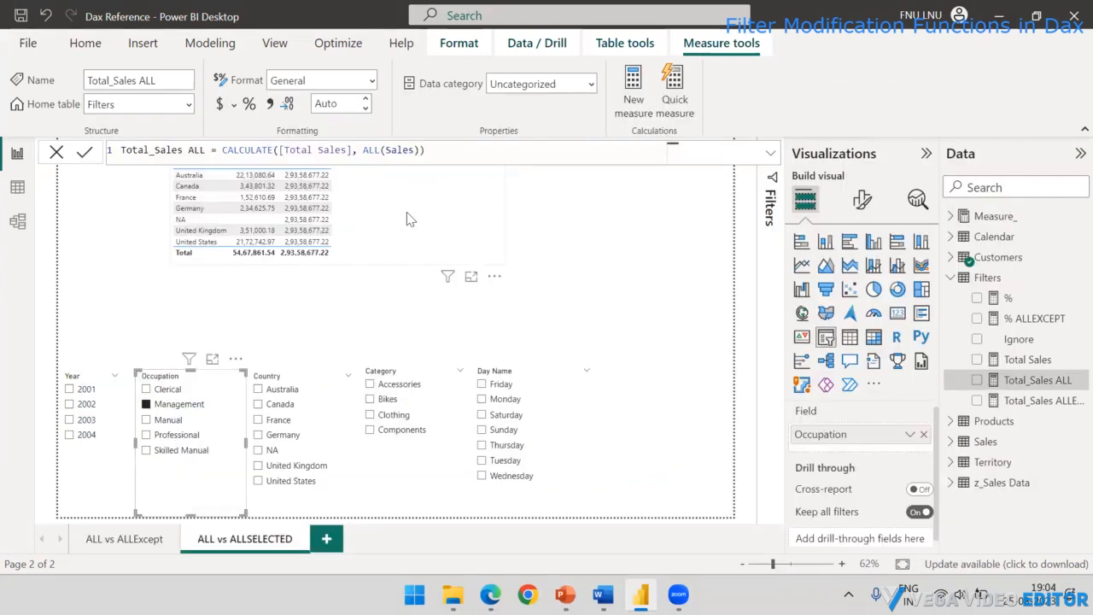
left_click(622, 217)
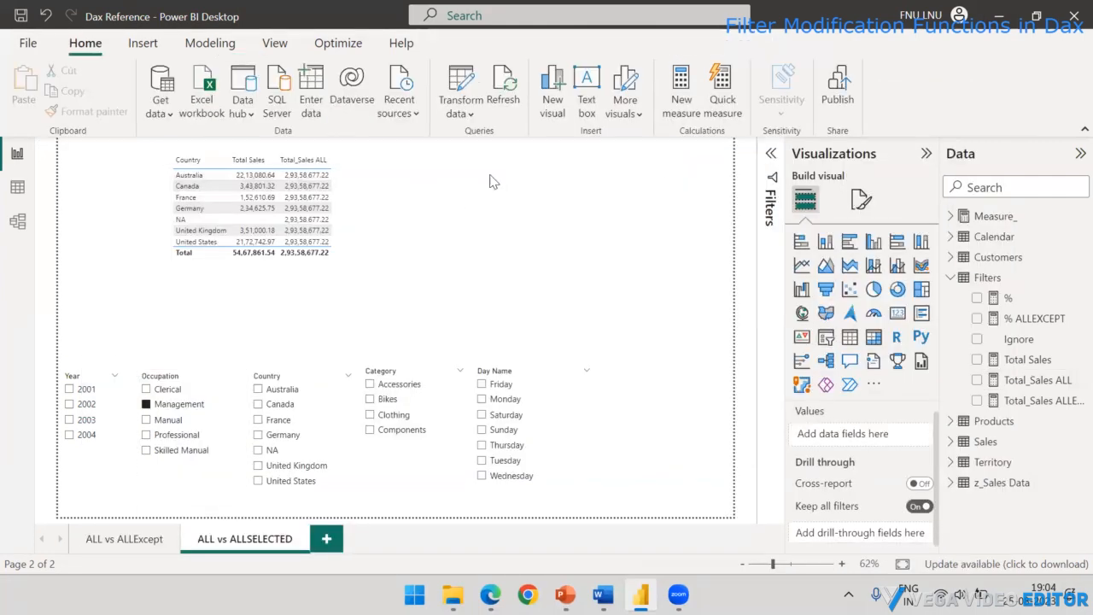
left_click(379, 170)
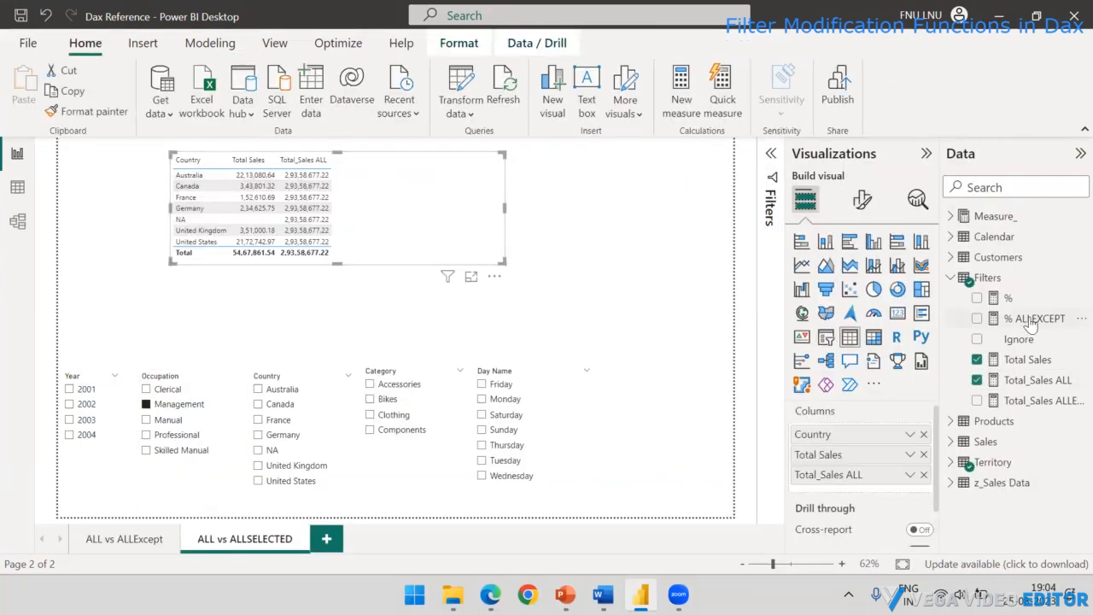
left_click_drag(1029, 319, 435, 167)
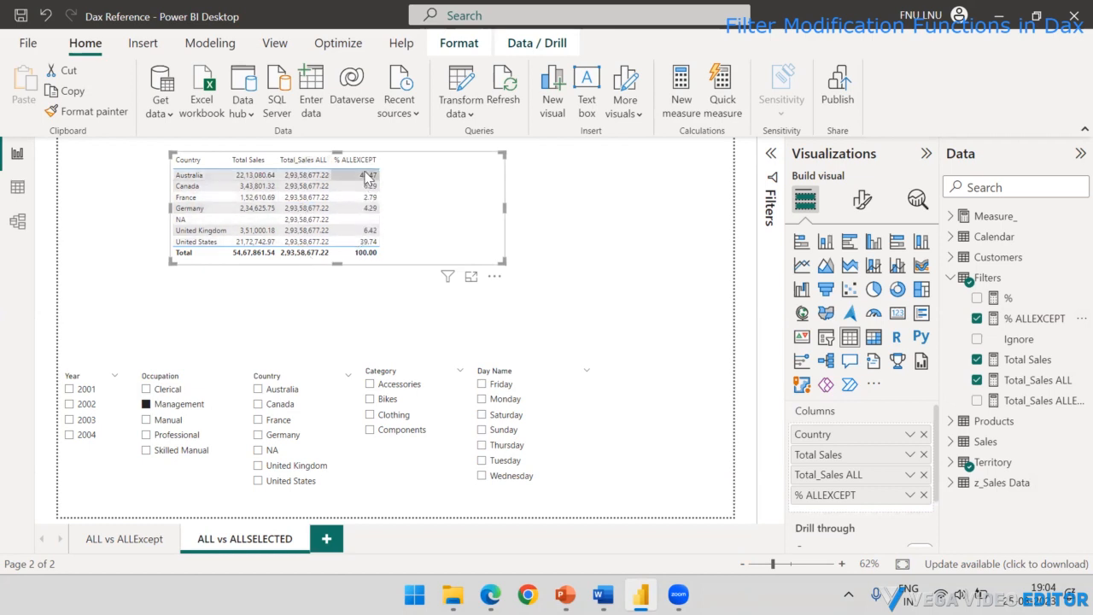
left_click(978, 320)
- Add the % measure to the country sales table and adjust the width of the table visual
left_click_drag(1008, 298, 406, 212)
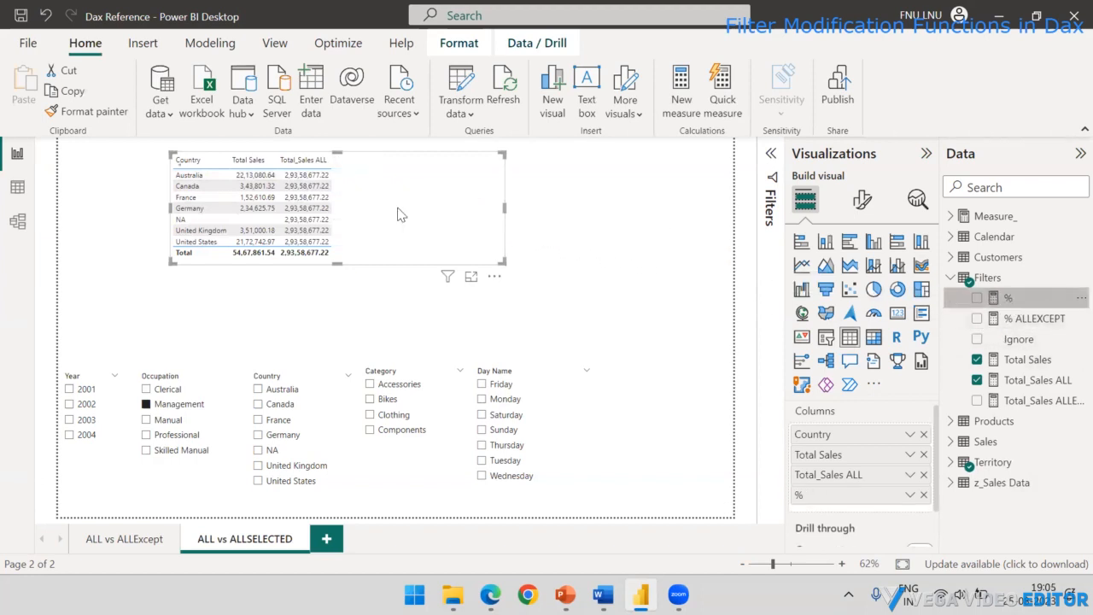
left_click_drag(505, 208, 601, 227)
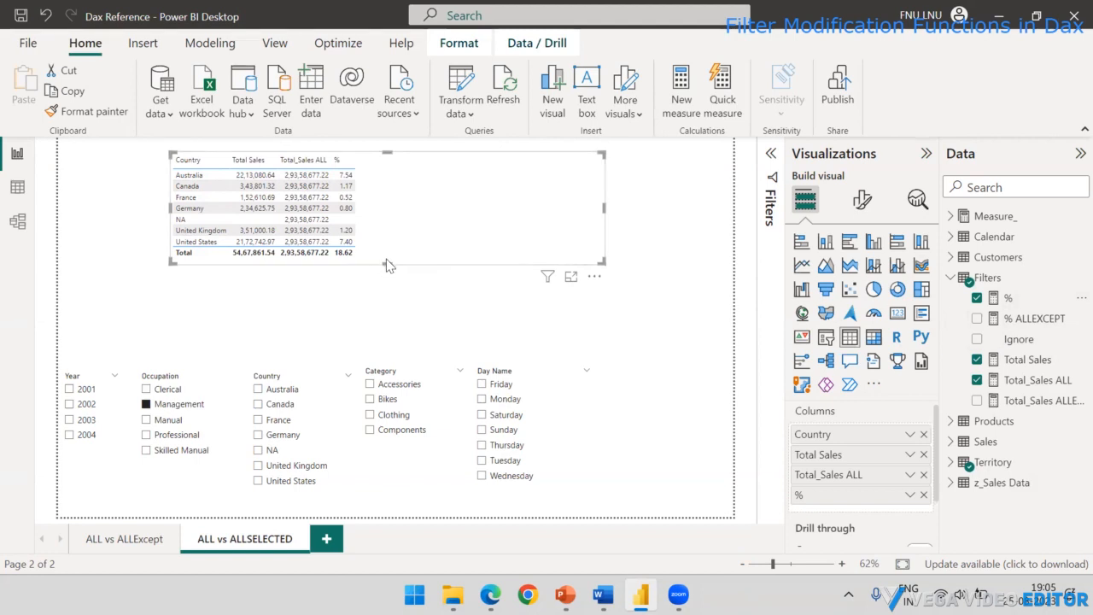
left_click_drag(387, 263, 386, 261)
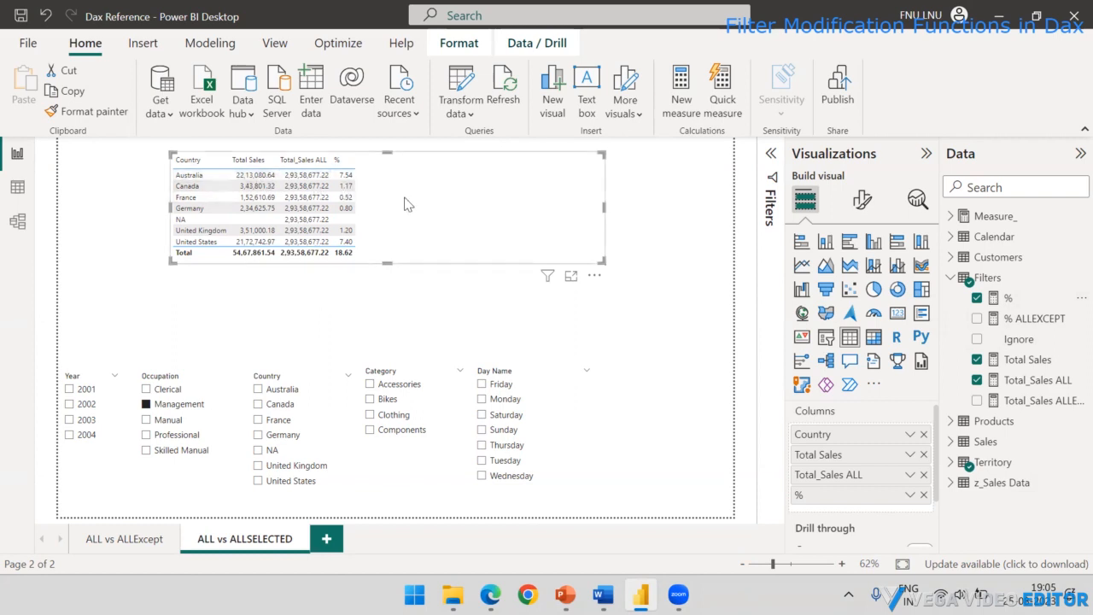
left_click_drag(604, 206, 488, 209)
left_click(580, 210)
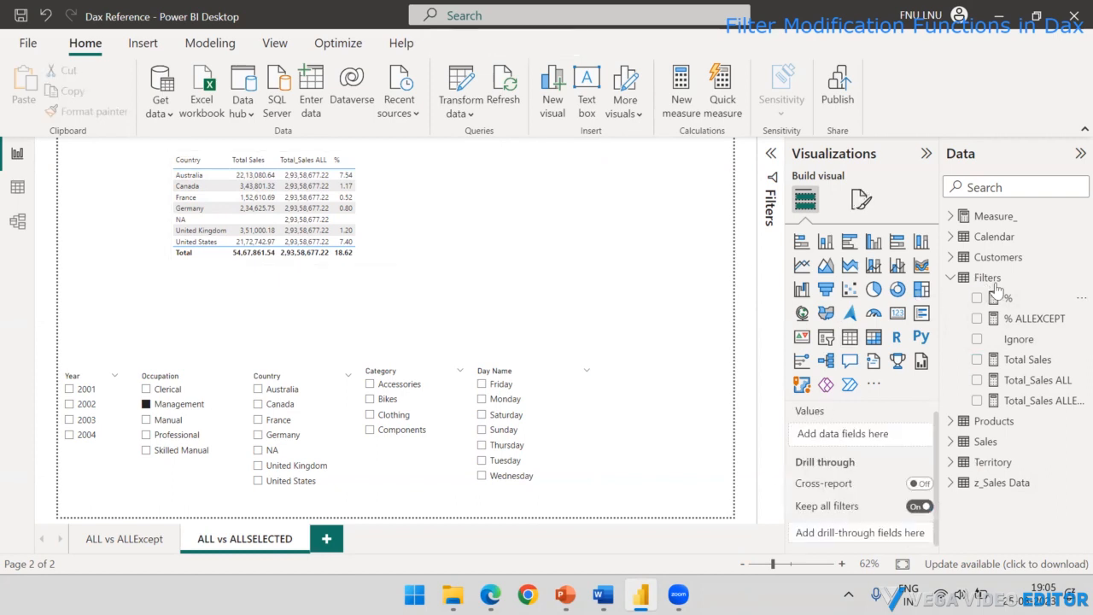
- Create a measure in the Filters table named Total_Sales ALLSELECTED, starting its formula with CALCULATE([Total Sales],
left_click(991, 281)
right_click(993, 282)
left_click(393, 295)
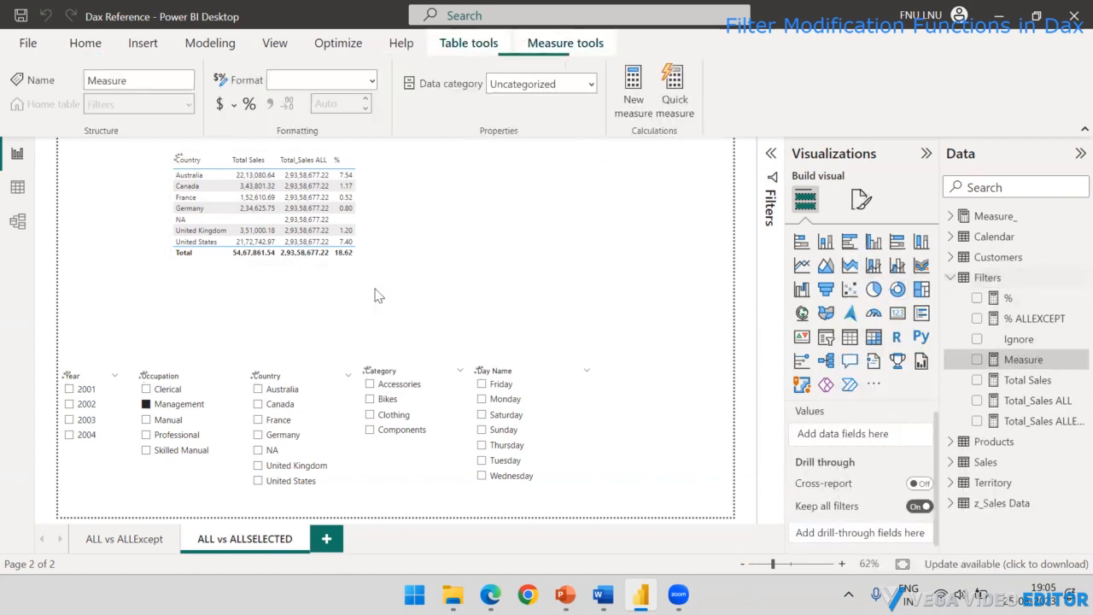
key("BackSpace")
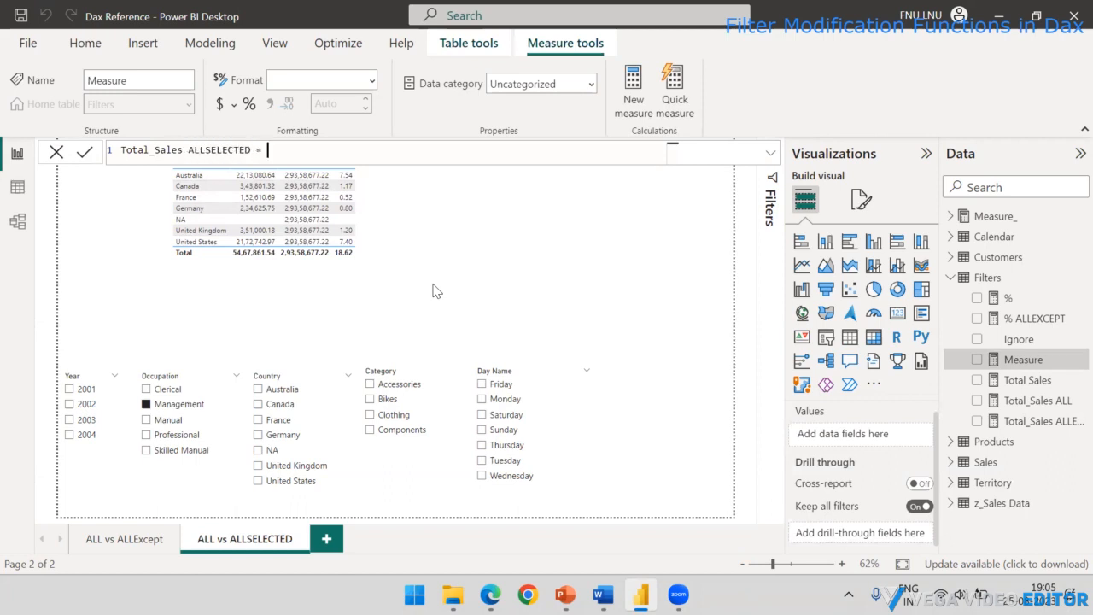
type("Cal")
key("Tab")
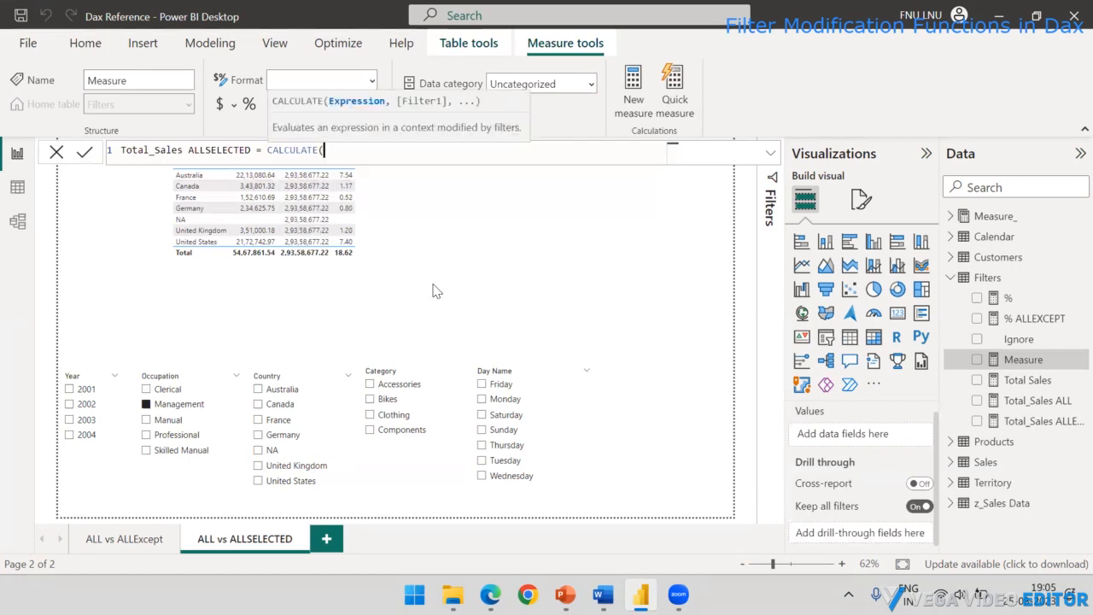
type("Tot")
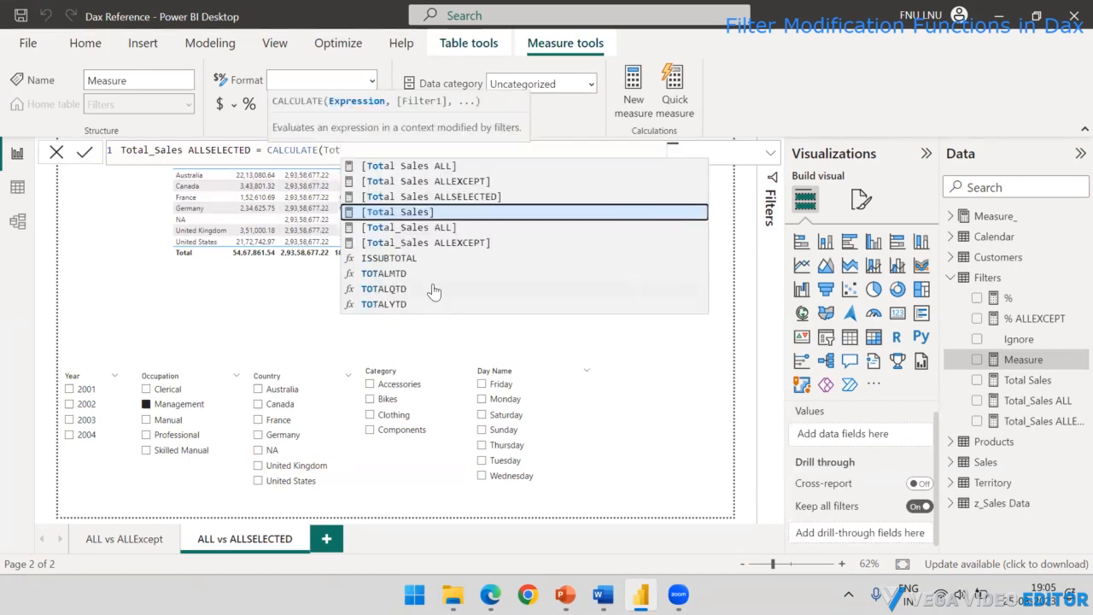
key("Tab")
type(",")
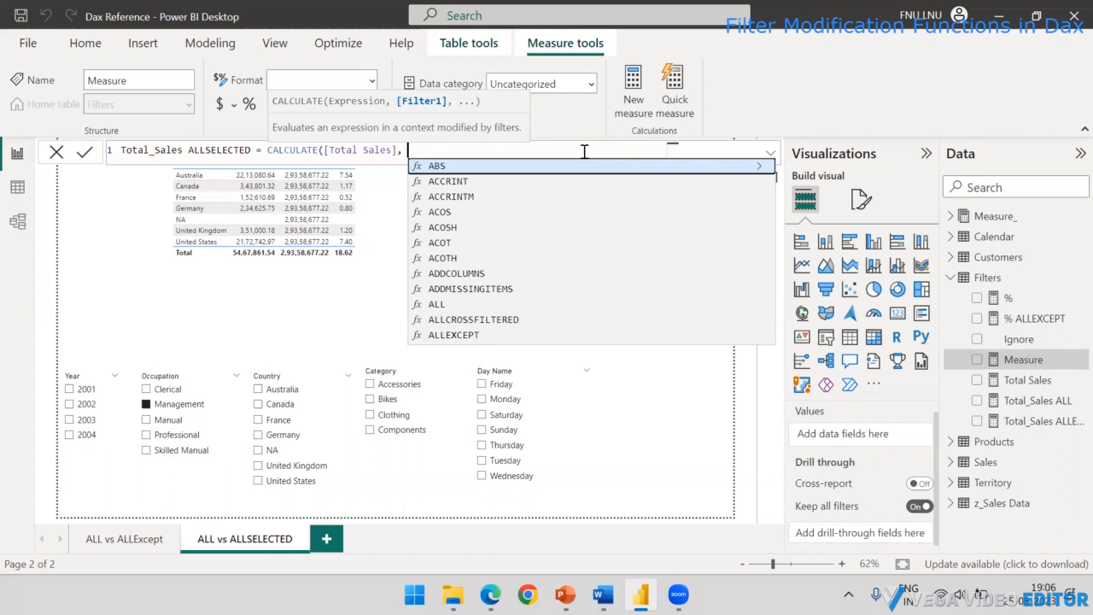
key("shift")
key("shift")
key("shift")
key("shift")
key("shift")
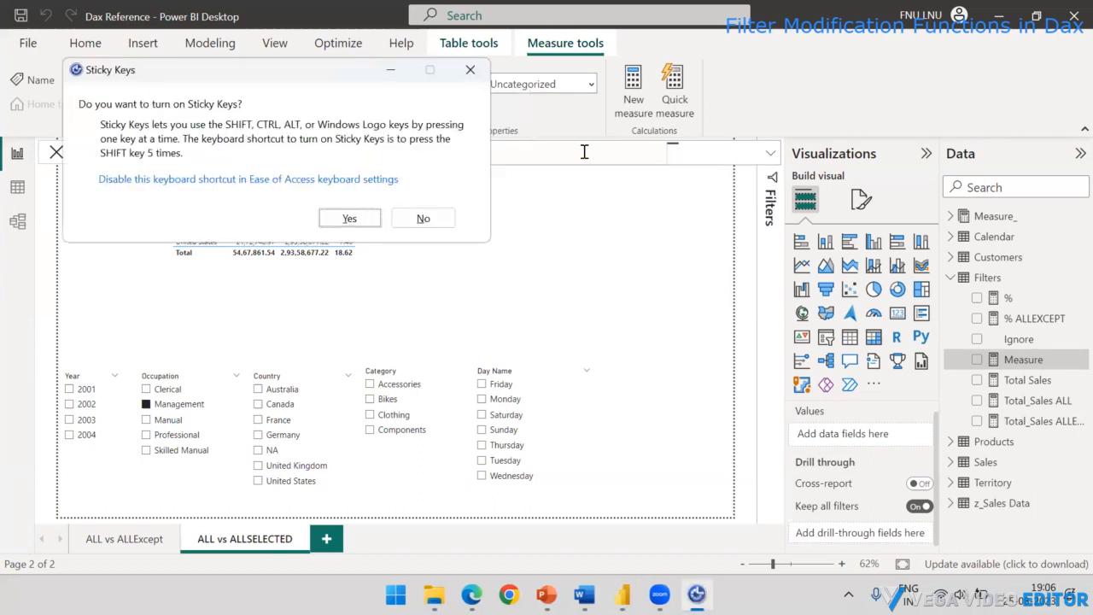
left_click(410, 222)
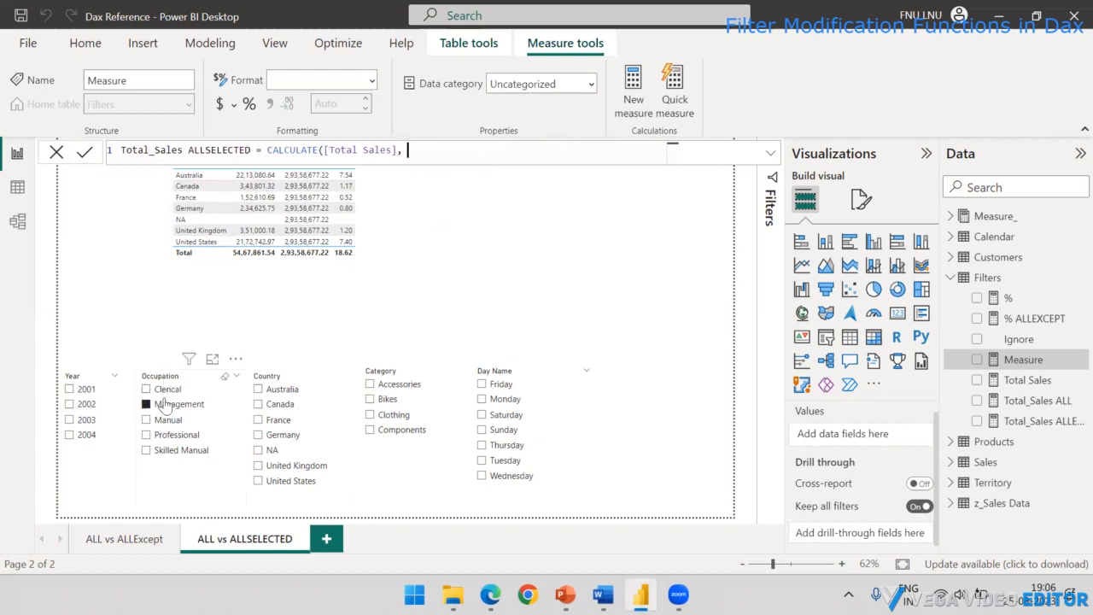
- Clear the Occupation slicer selection and reopen the formula of the Total_Sales ALLSELECTED measure at its missing filter argument
left_click(225, 378)
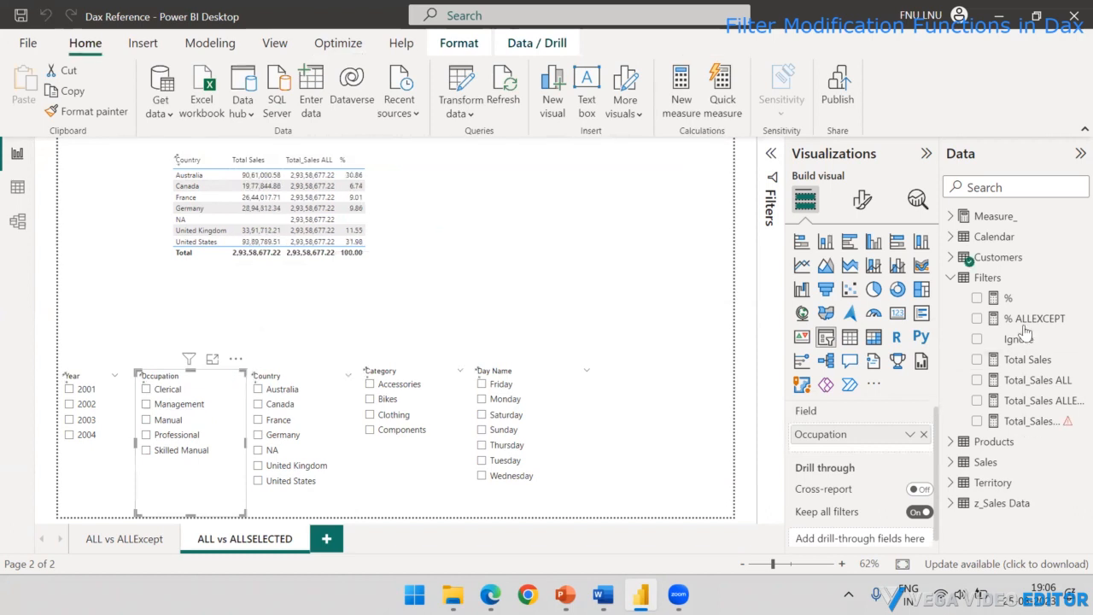
left_click(1031, 421)
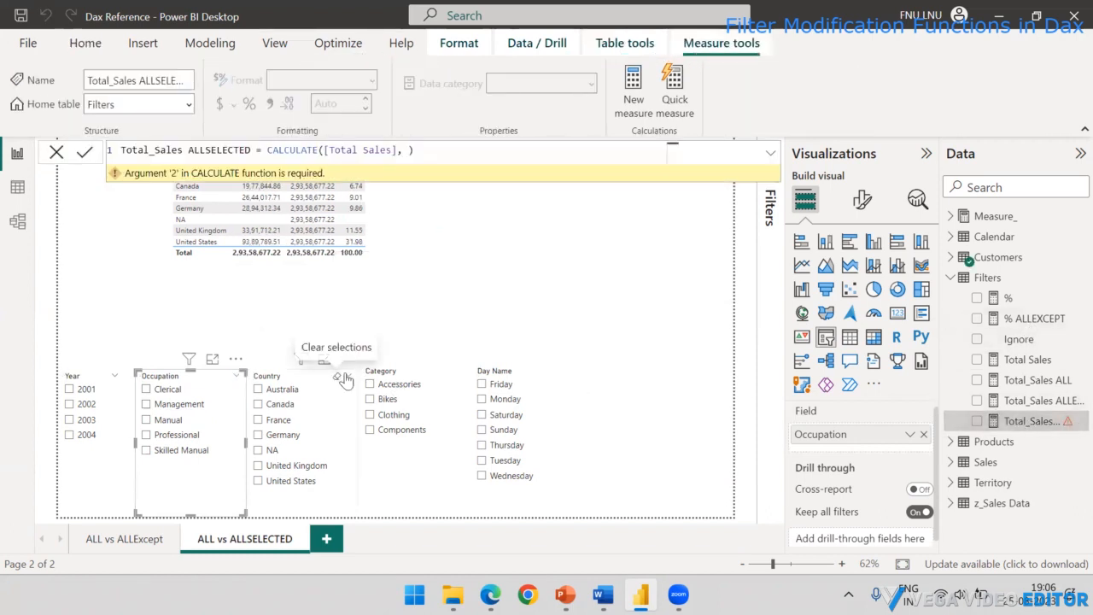
left_click(408, 149)
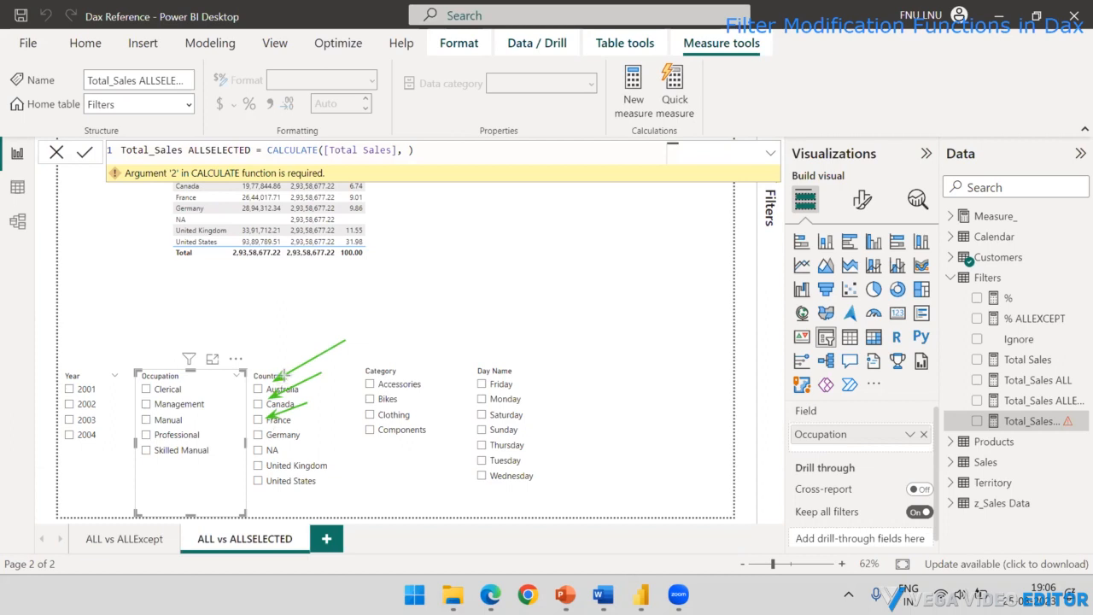
left_click_drag(245, 300, 288, 263)
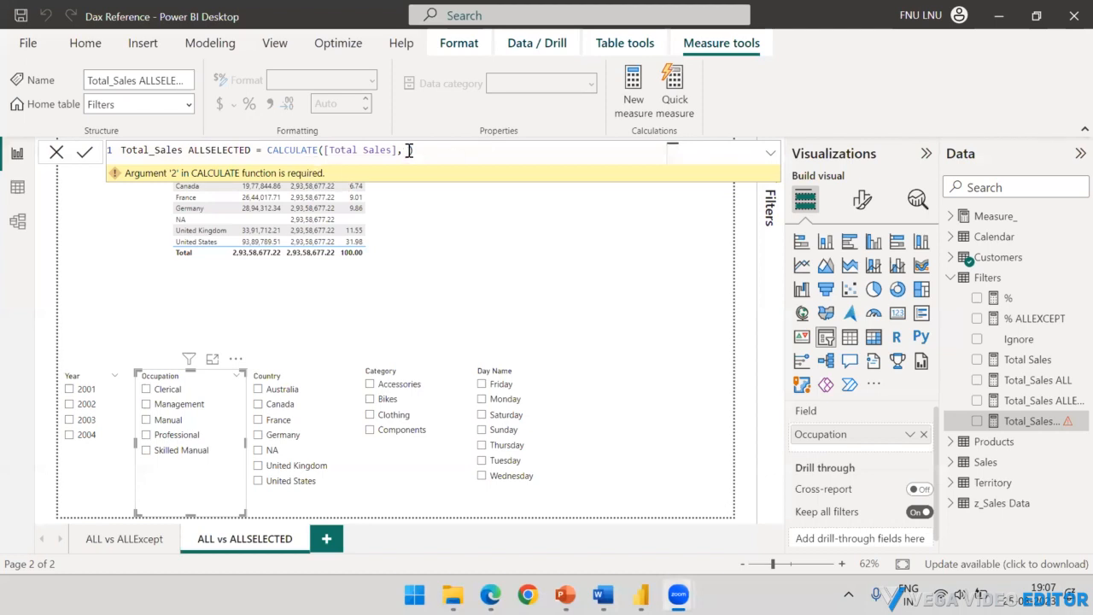
- Complete the Total_Sales ALLSELECTED formula with ALLSELECTED(Sales) as the CALCULATE filter argument and commit the measure
type("ALL")
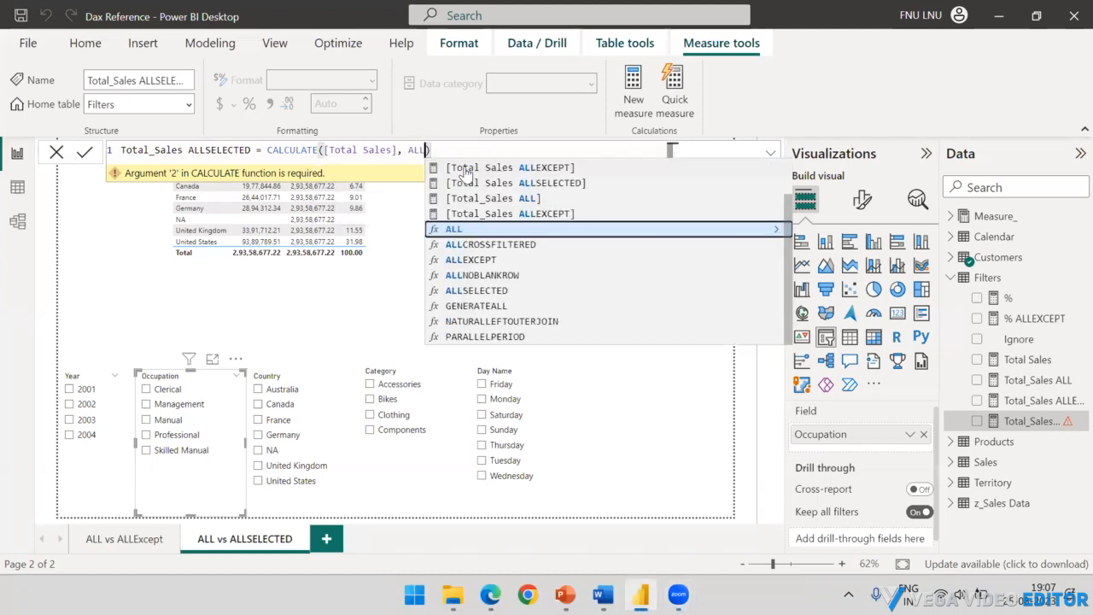
key("Down")
key("Down")
key("Down")
key("Down")
key("Tab")
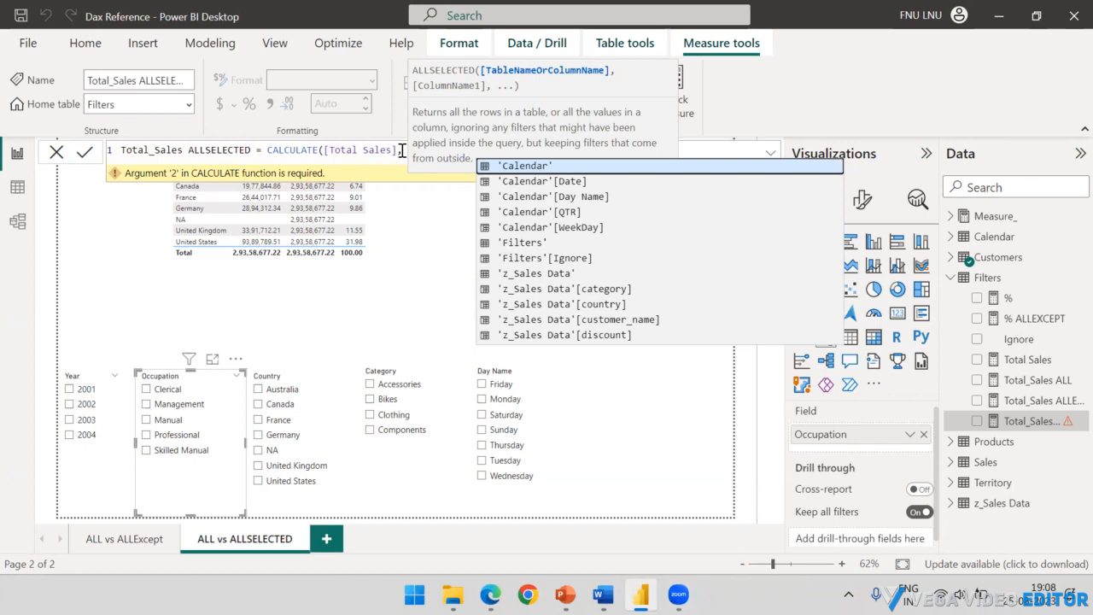
key("Escape")
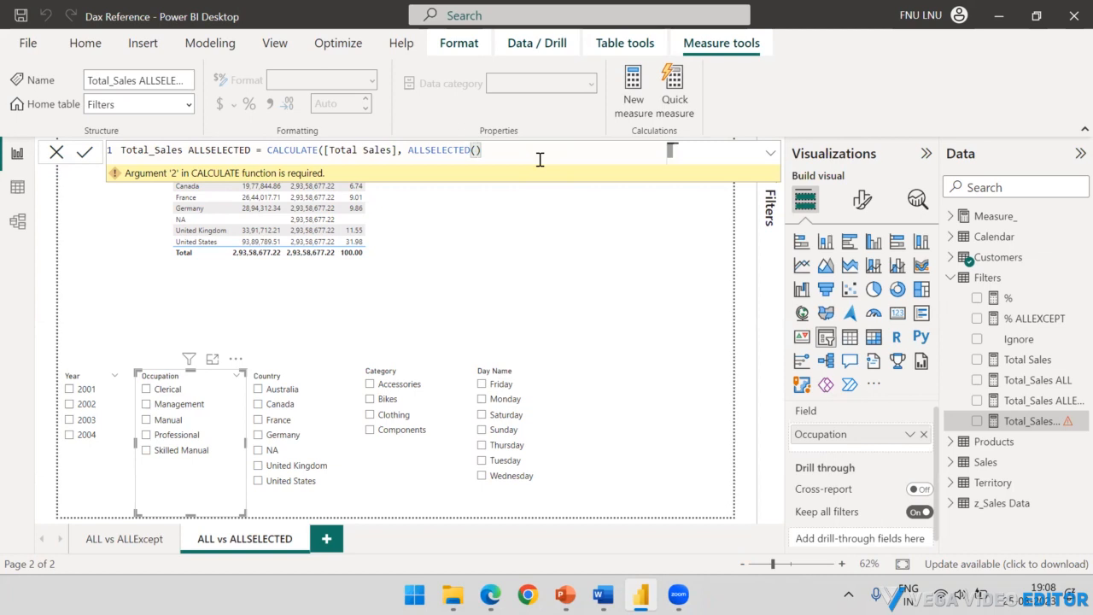
type("Sa")
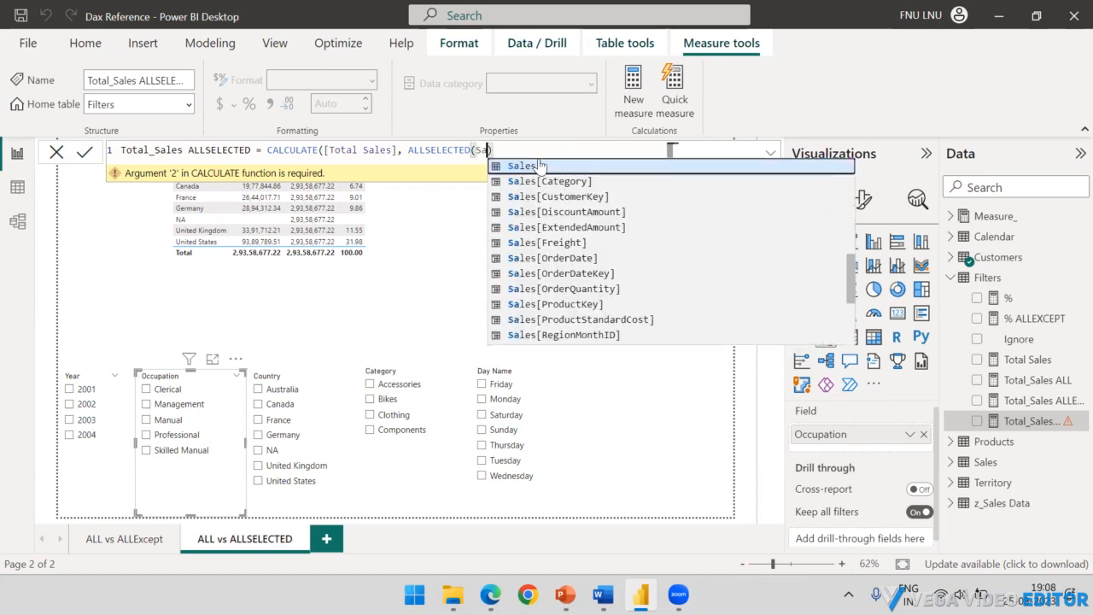
left_click(540, 165)
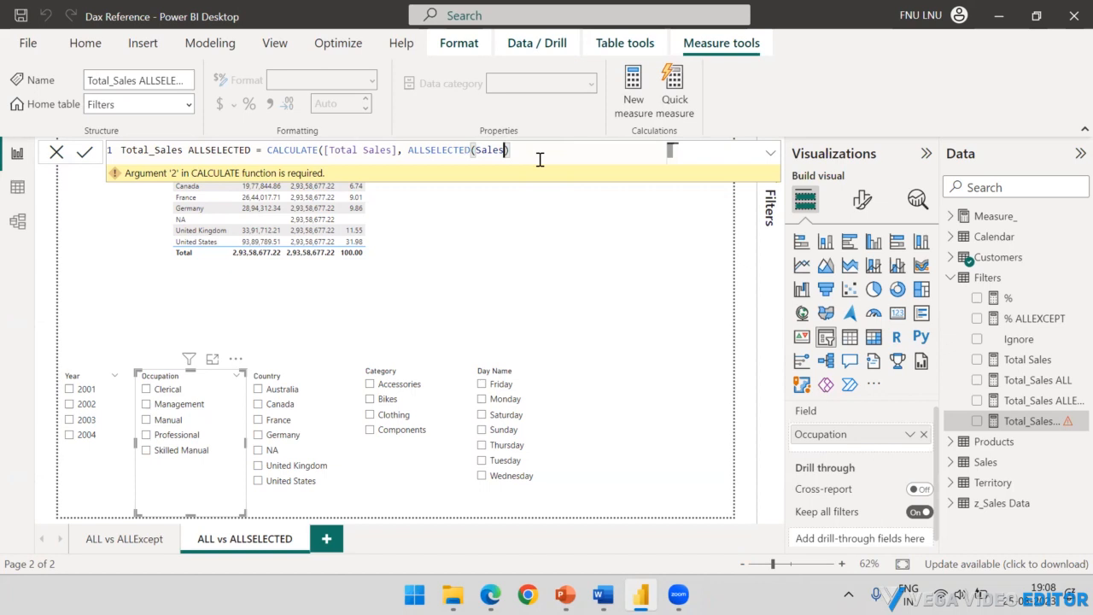
type(")")
key("Return")
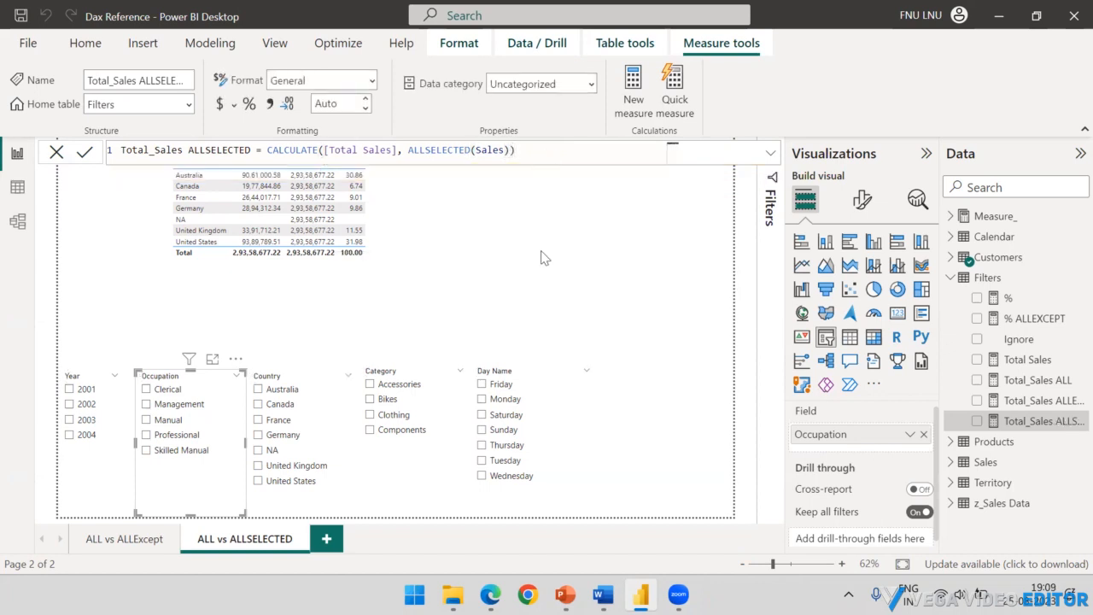
- Add the Total_Sales ALLSELECTED measure to the country sales table and deselect the table visual
left_click_drag(1017, 421, 420, 214)
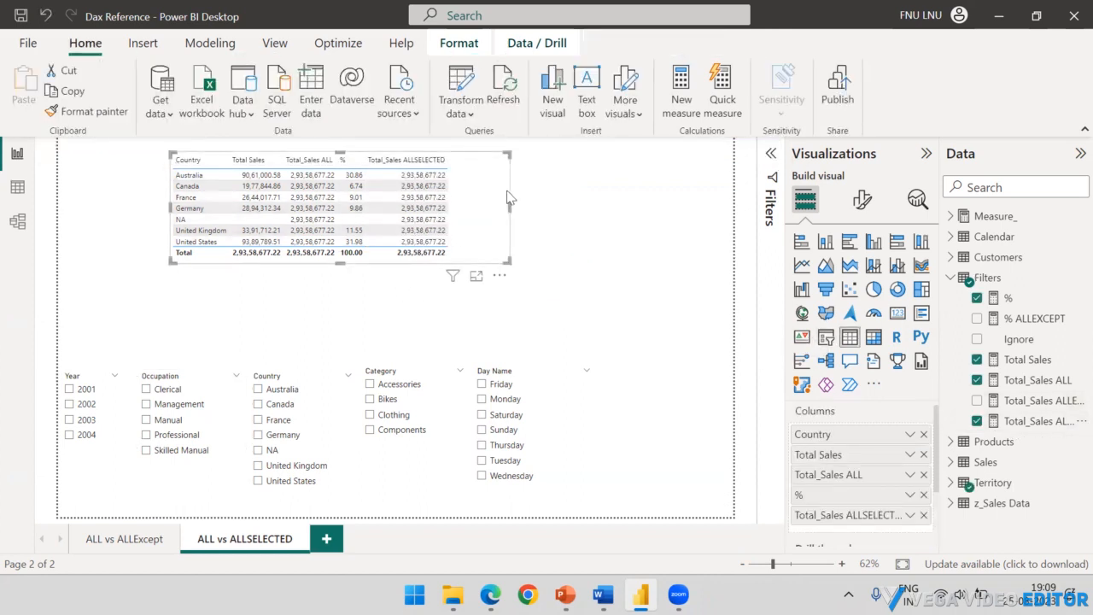
left_click(1030, 424)
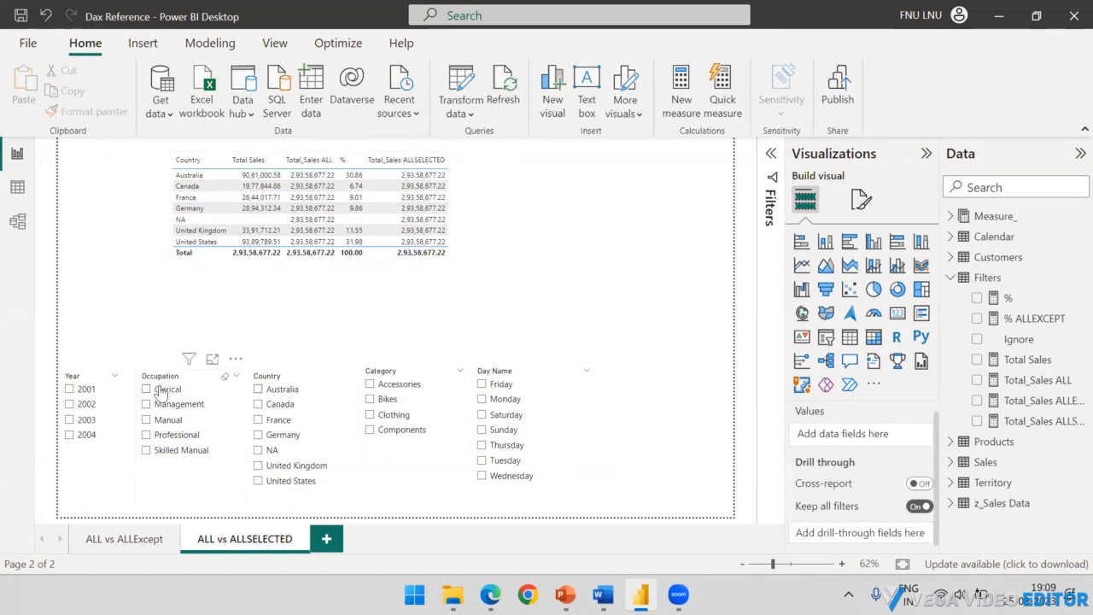
- Try filtering the table by Australia, Canada and France in the Country slicer, and clear that selection
left_click(259, 392)
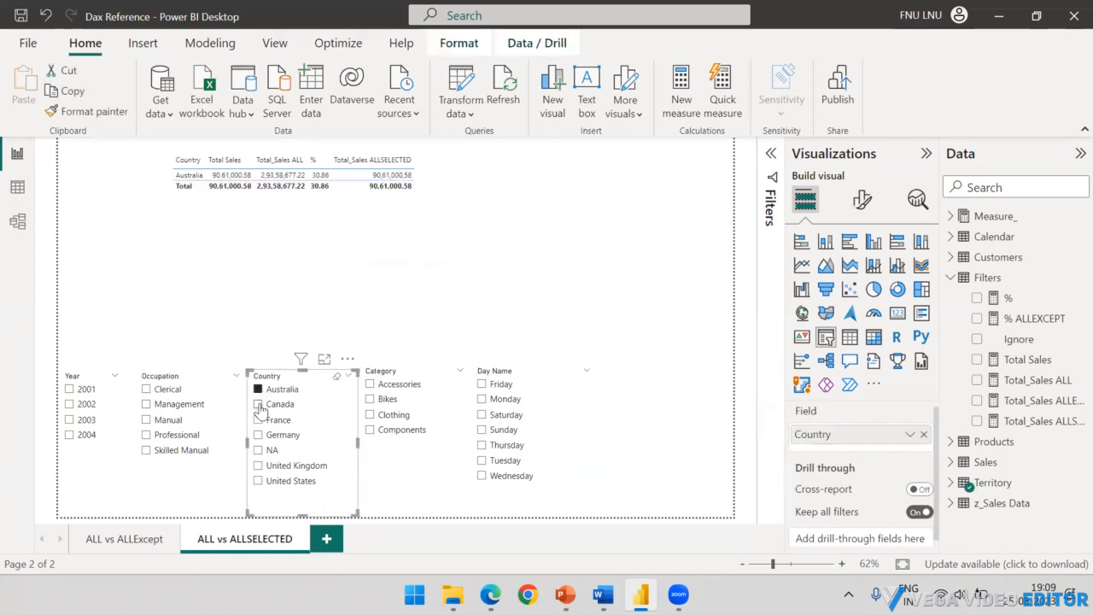
left_click(260, 407)
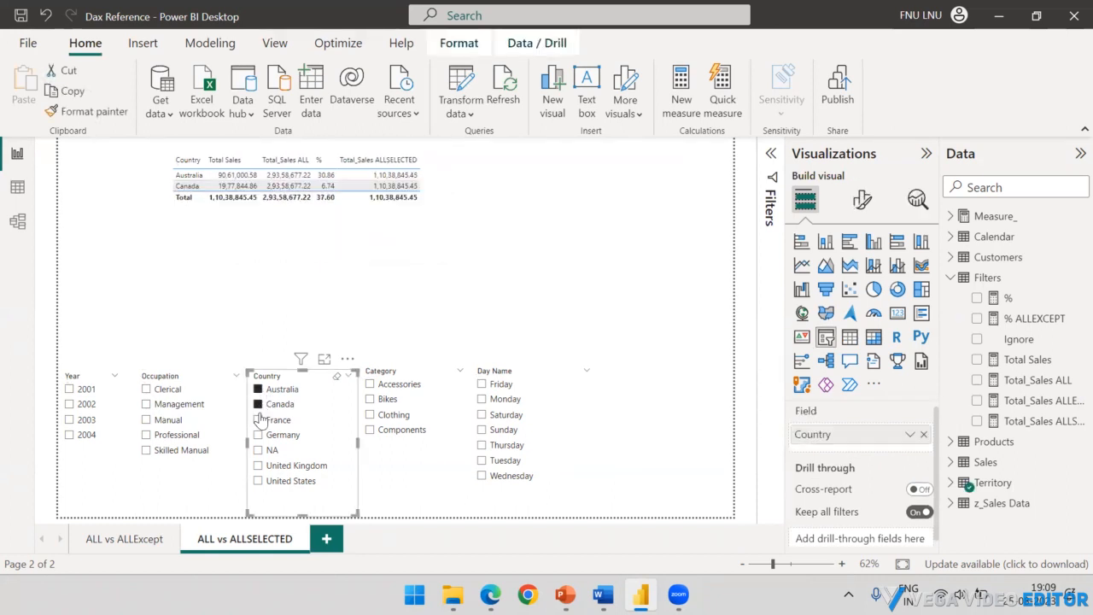
left_click(259, 421)
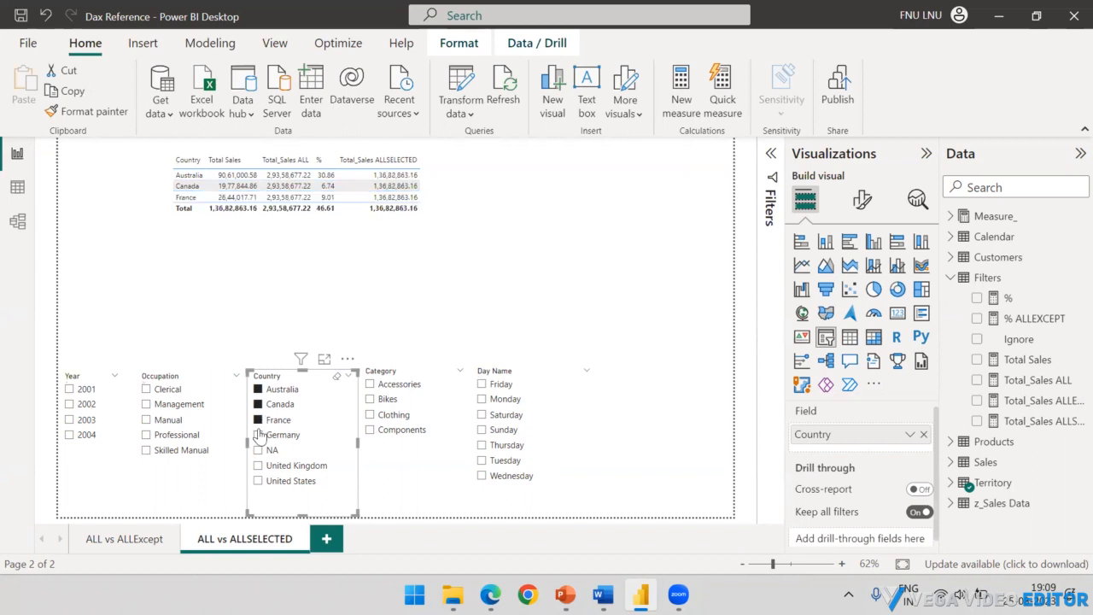
left_click(336, 375)
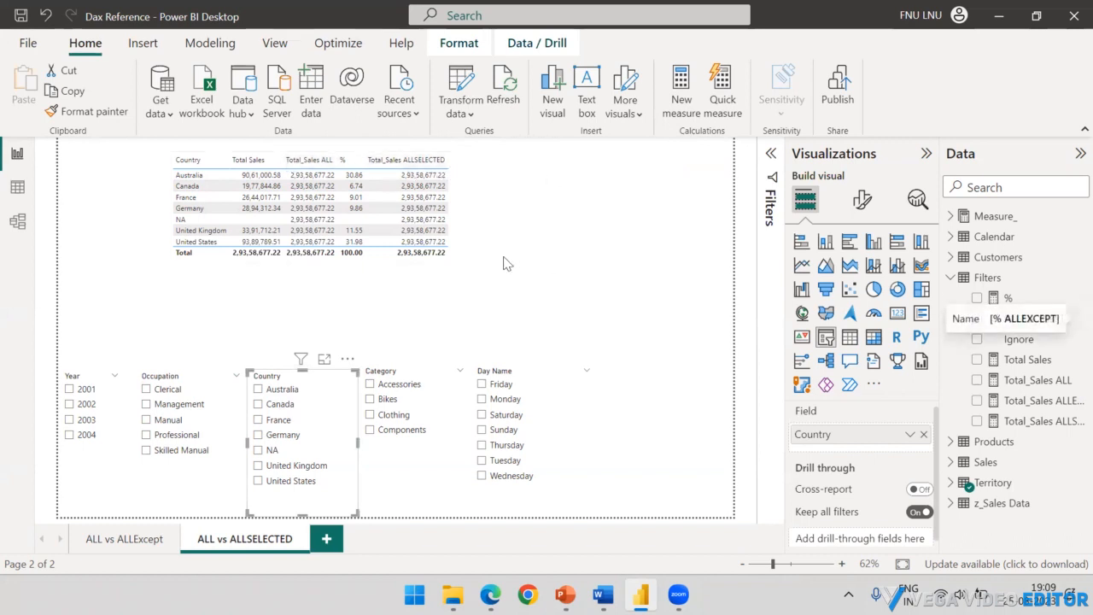
- Select Australia, Canada and France in the Country slicer and compare the Total Sales total with the Total_Sales ALLSELECTED column
left_click(258, 389)
left_click(258, 405)
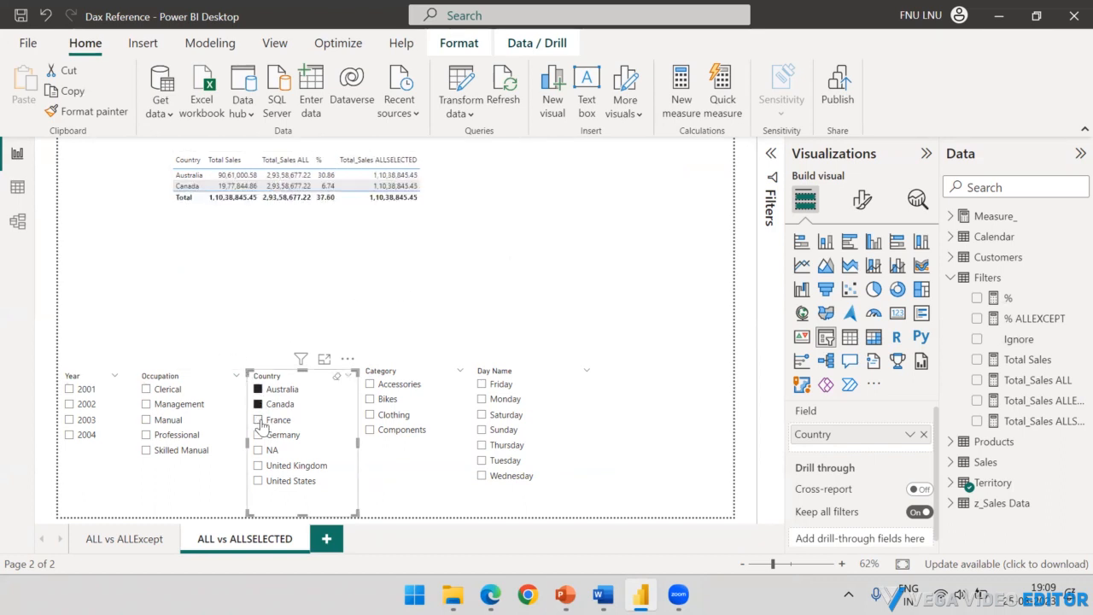
left_click(260, 421)
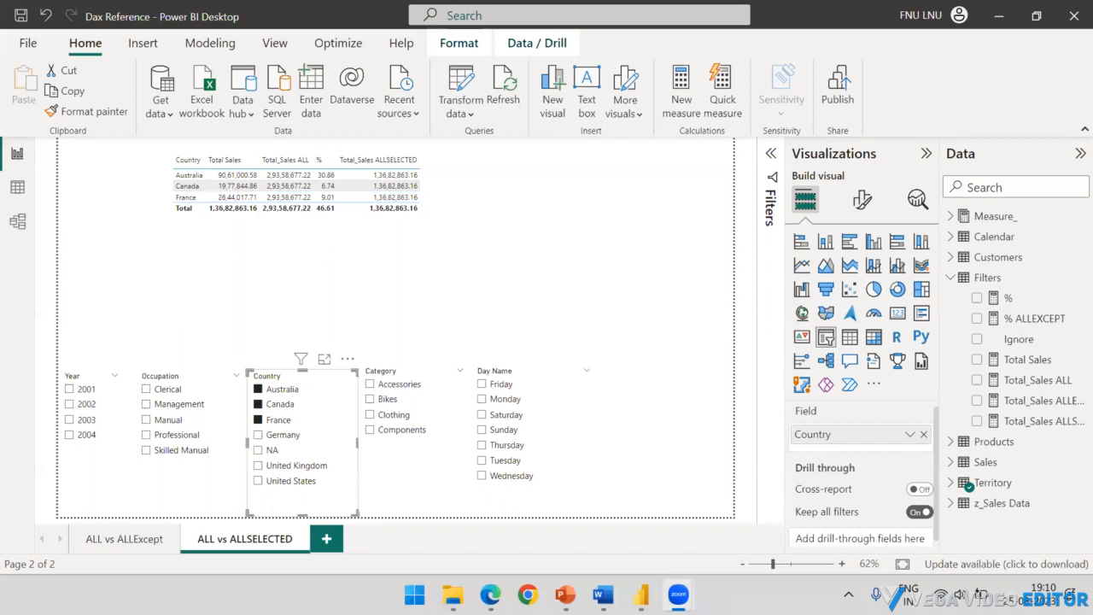
left_click_drag(154, 254, 219, 220)
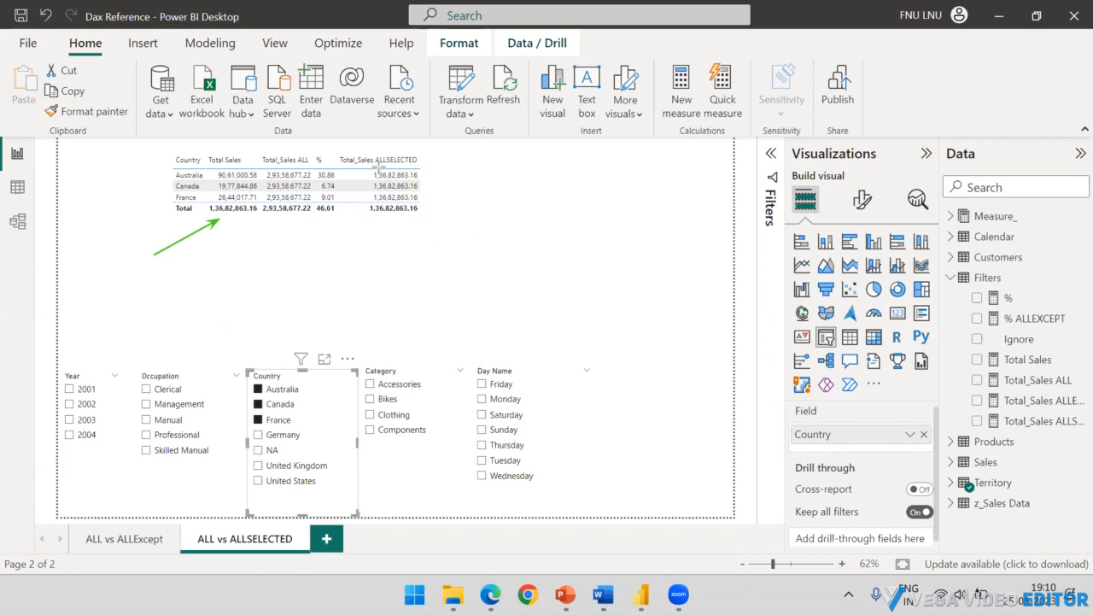
left_click_drag(477, 151, 424, 155)
mouse_move(134, 153)
left_mouse_down()
mouse_move(198, 168)
mouse_move(181, 185)
mouse_move(196, 198)
left_mouse_up()
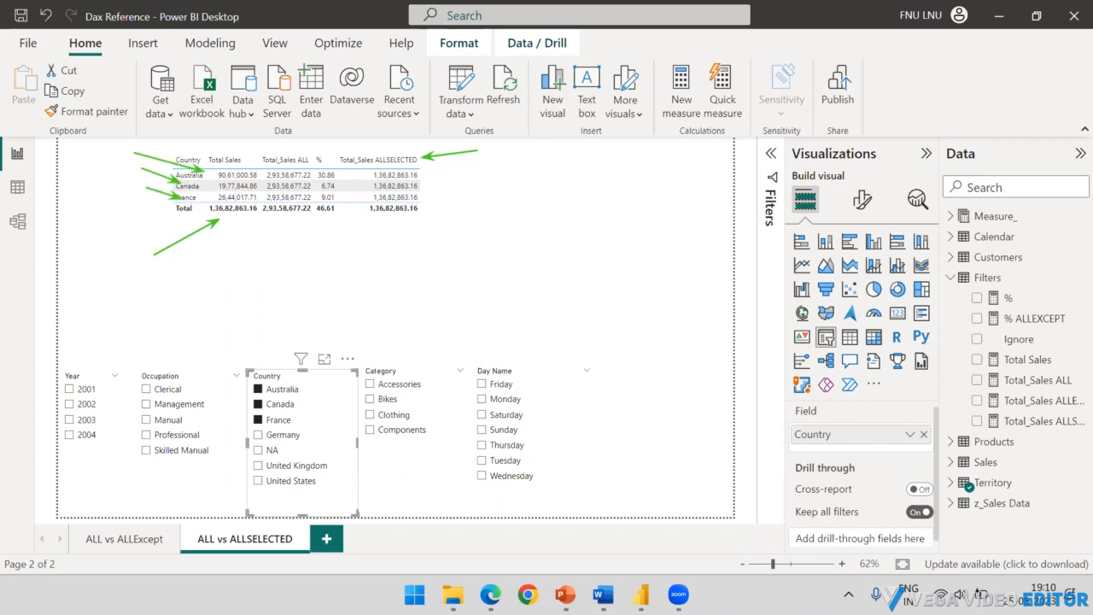
key("Escape")
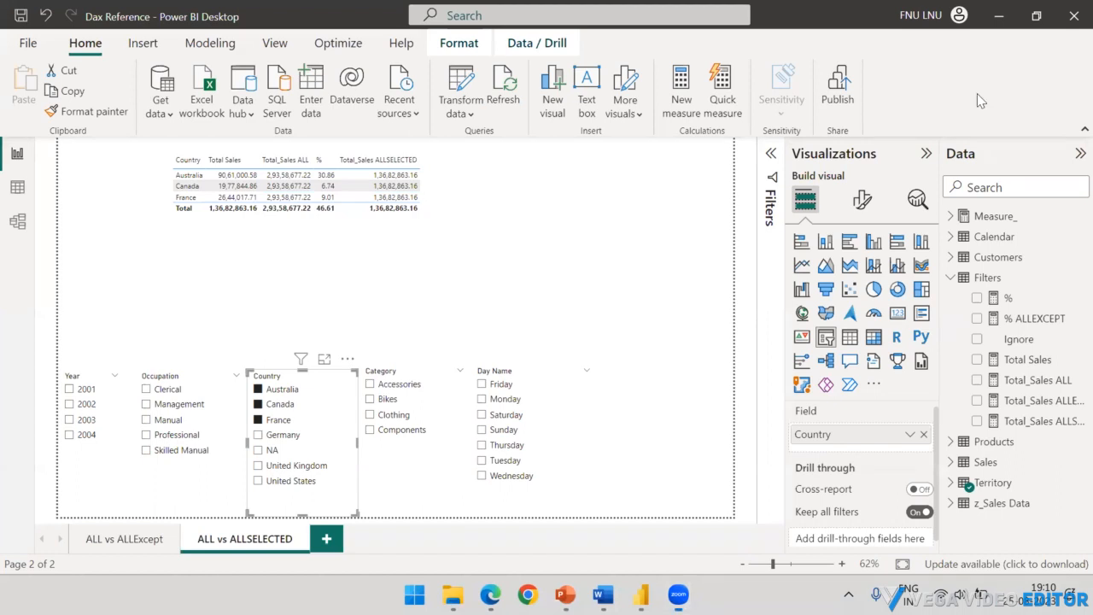
- Create a measure in the Filters table named % ALLSELECTED, starting its formula with DIVIDE([Total Sales],
left_click(987, 279)
right_click(987, 280)
left_click(674, 291)
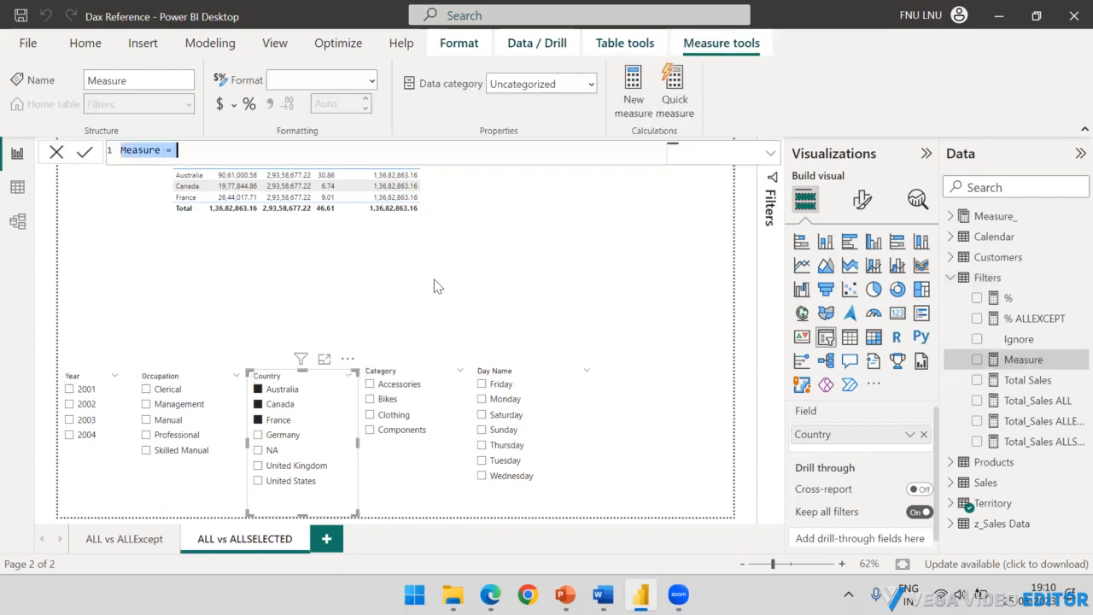
key("BackSpace")
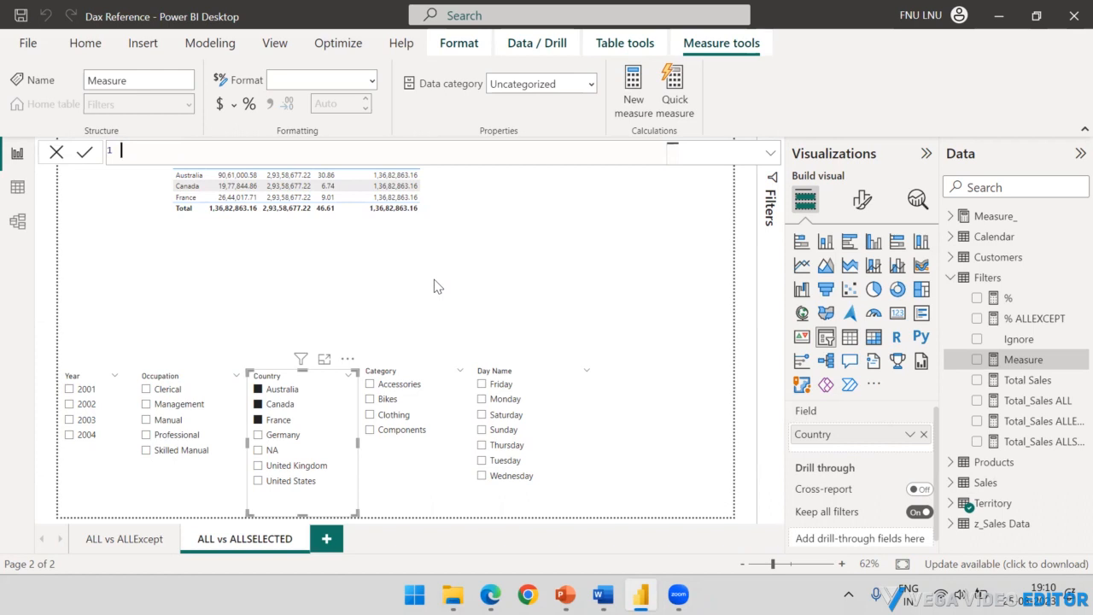
type("% ALLSELECTED = DI")
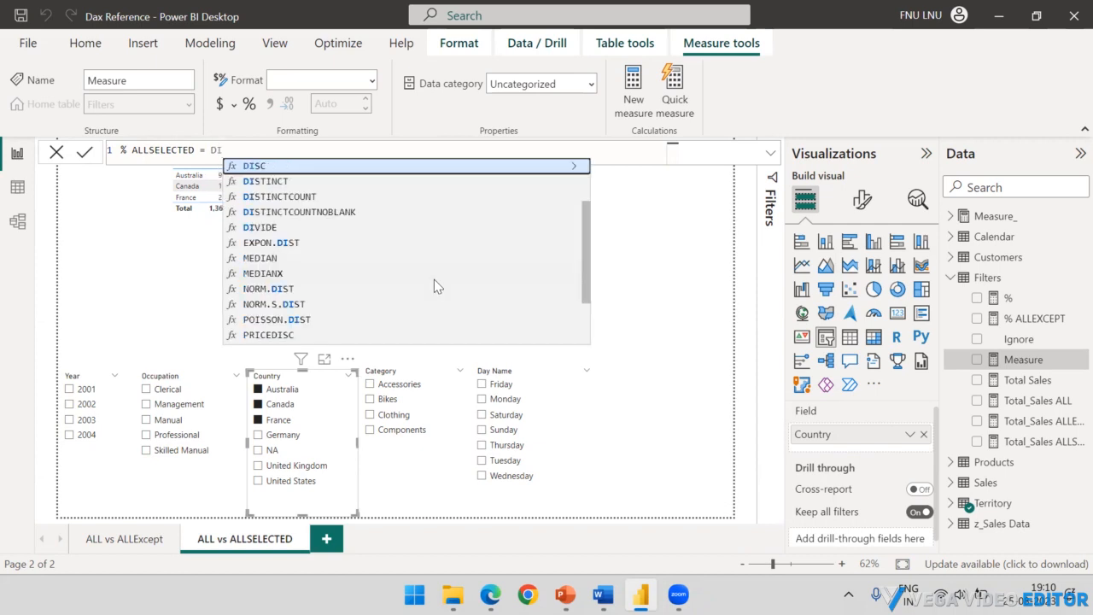
type("V")
key("Tab")
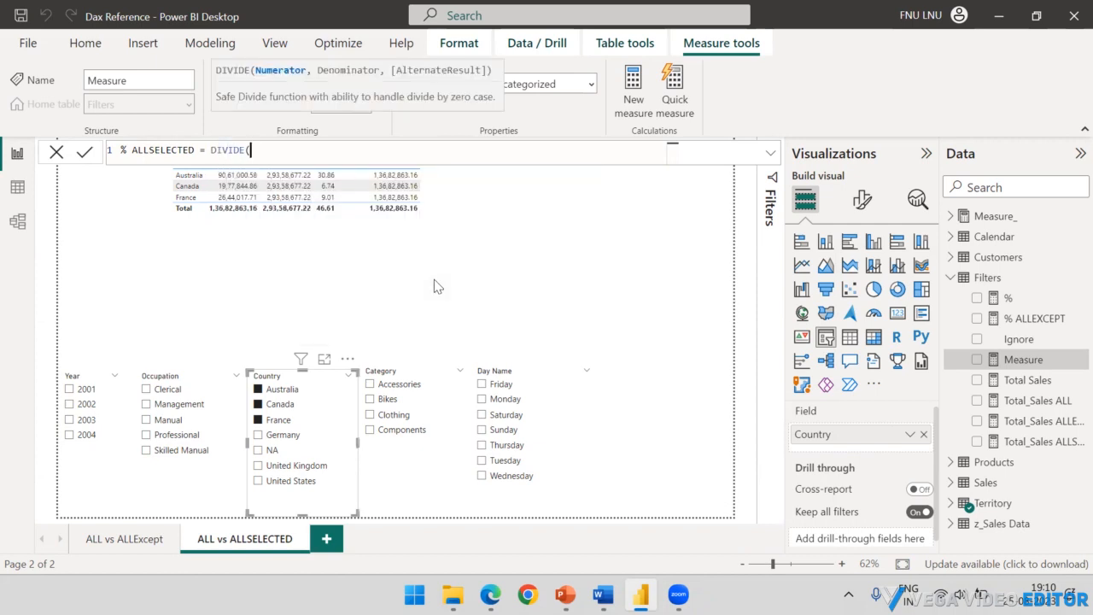
type("TOT")
key("Tab")
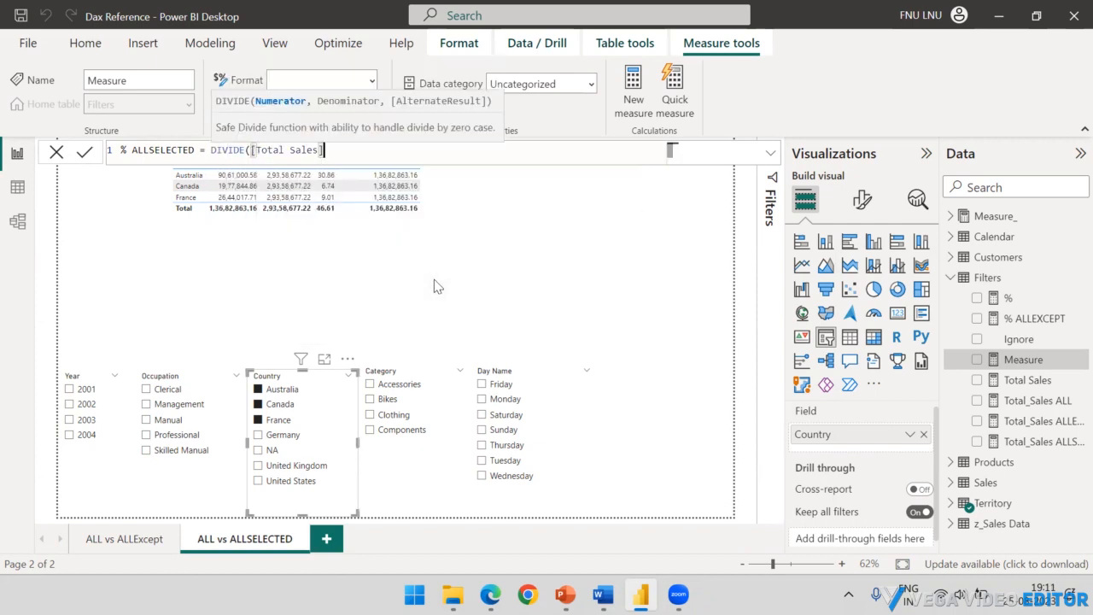
type(", ")
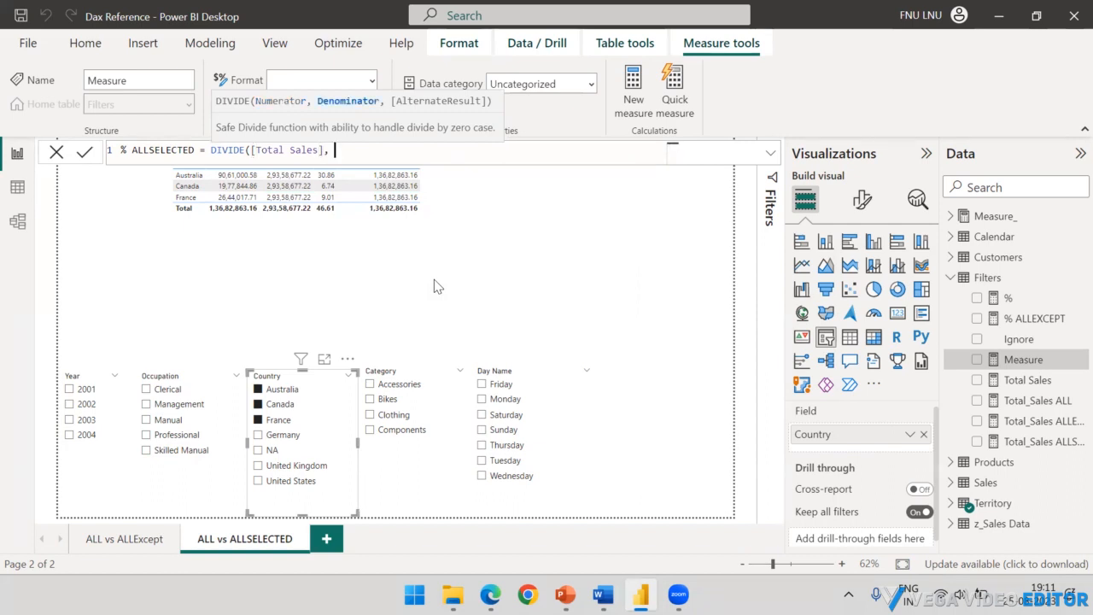
- Finish the % ALLSELECTED formula with [Total_Sales ALLSELECTED] as the denominator, multiplied by 100, and add the measure to the country sales table
type("TOtal")
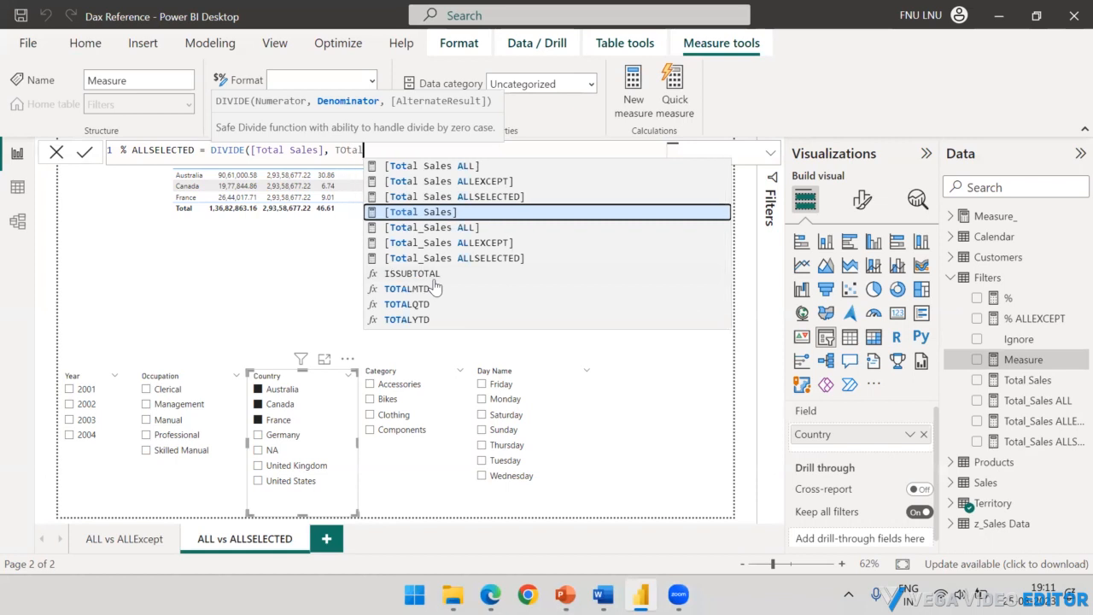
type("_")
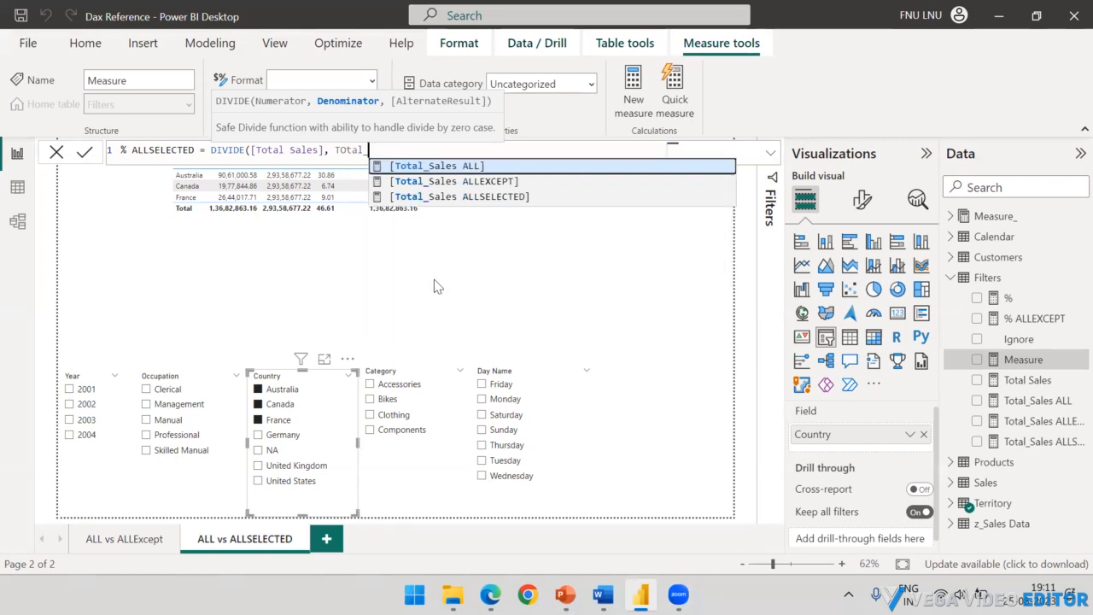
key("Down")
key("Down")
key("Tab")
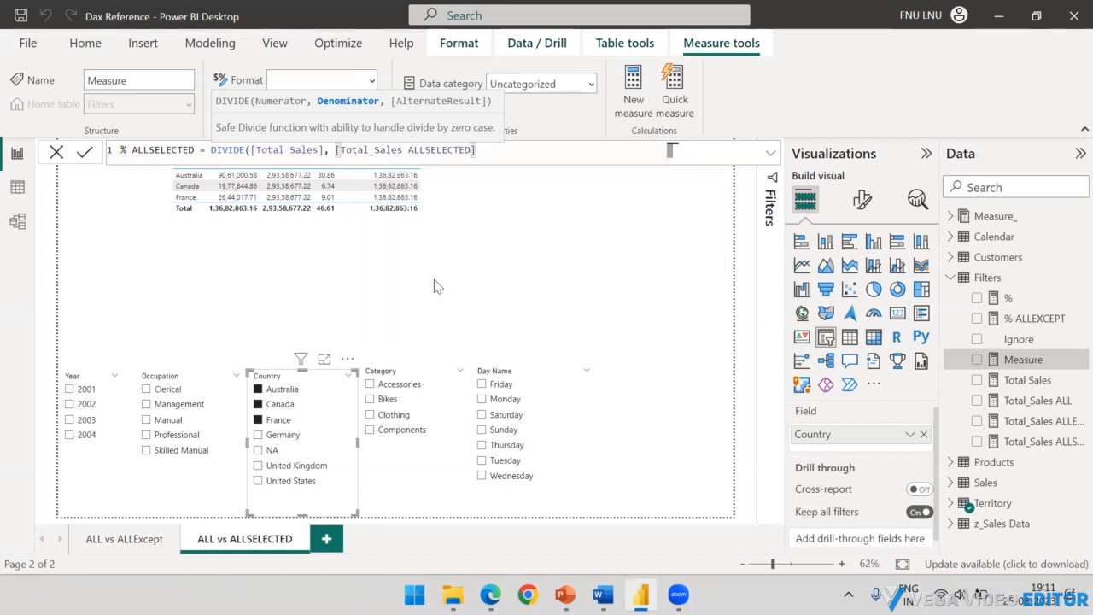
type(")")
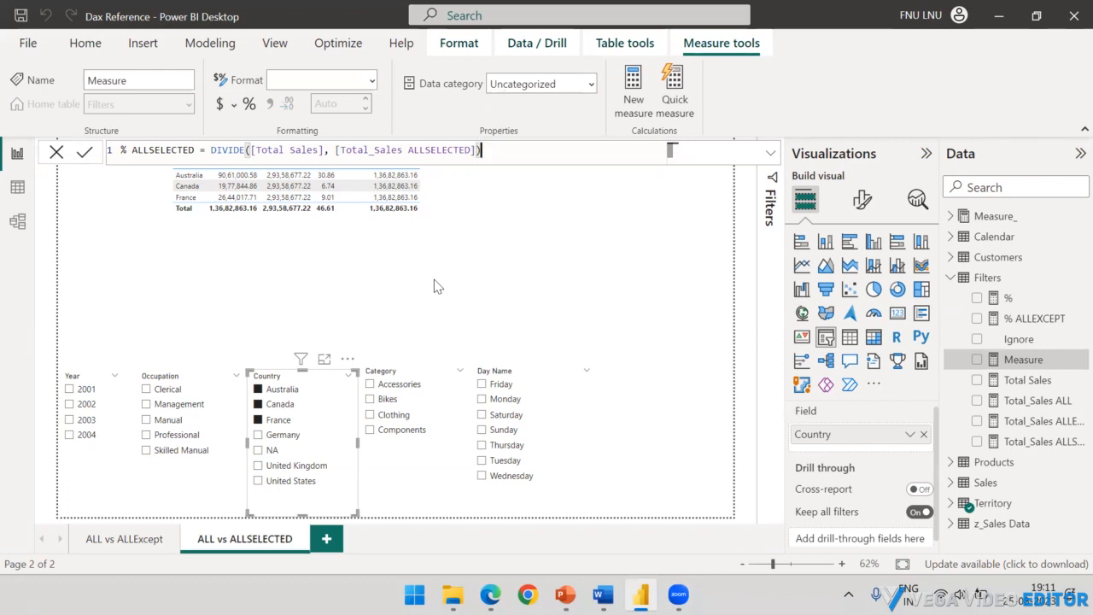
type(" * 100")
key("Return")
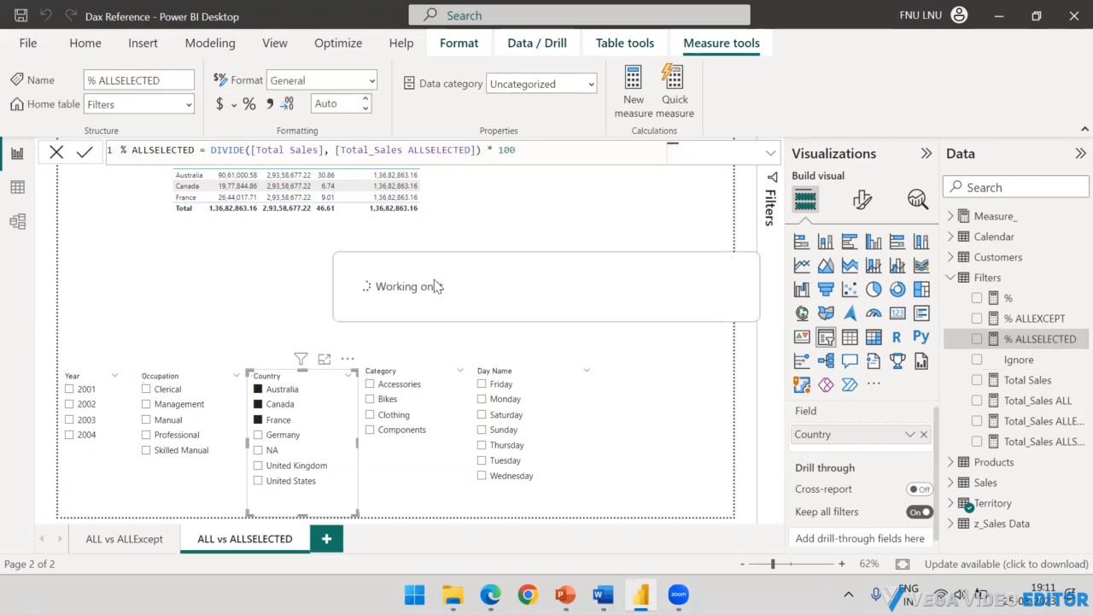
left_click_drag(1038, 340, 501, 193)
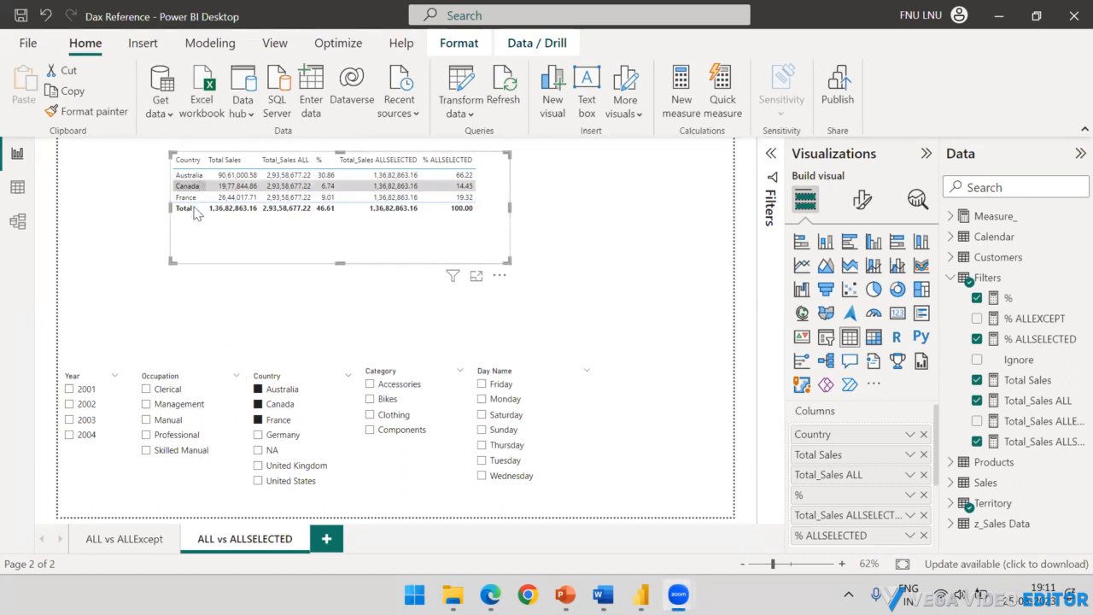
- Filter the table by Accessories and Bikes in the Category slicer and clear the Country slicer selection
left_click(369, 385)
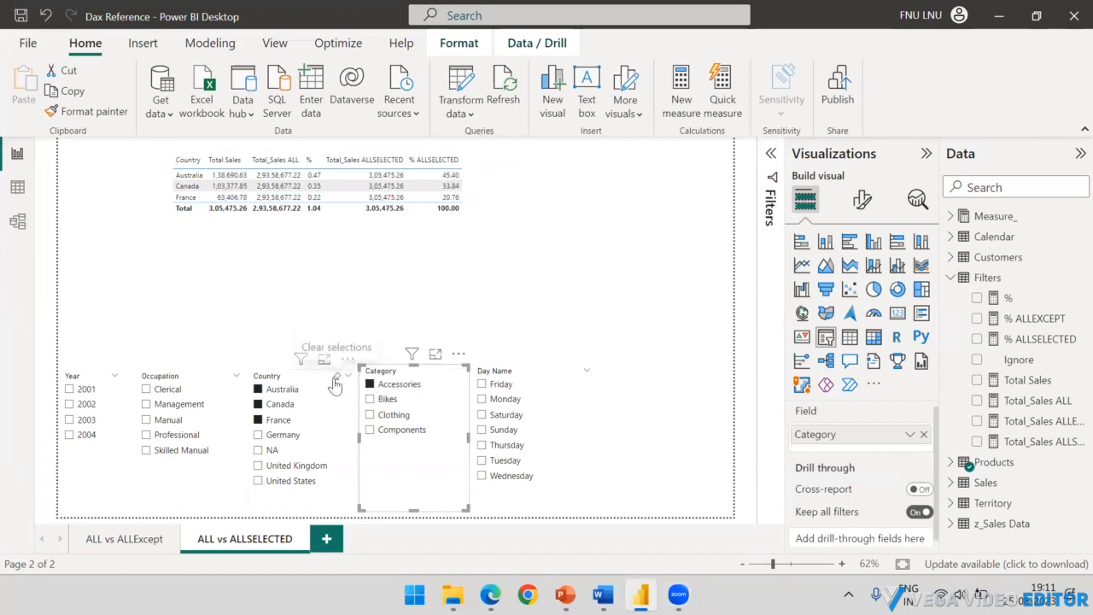
left_click(335, 380)
left_click(370, 399, "ctrl")
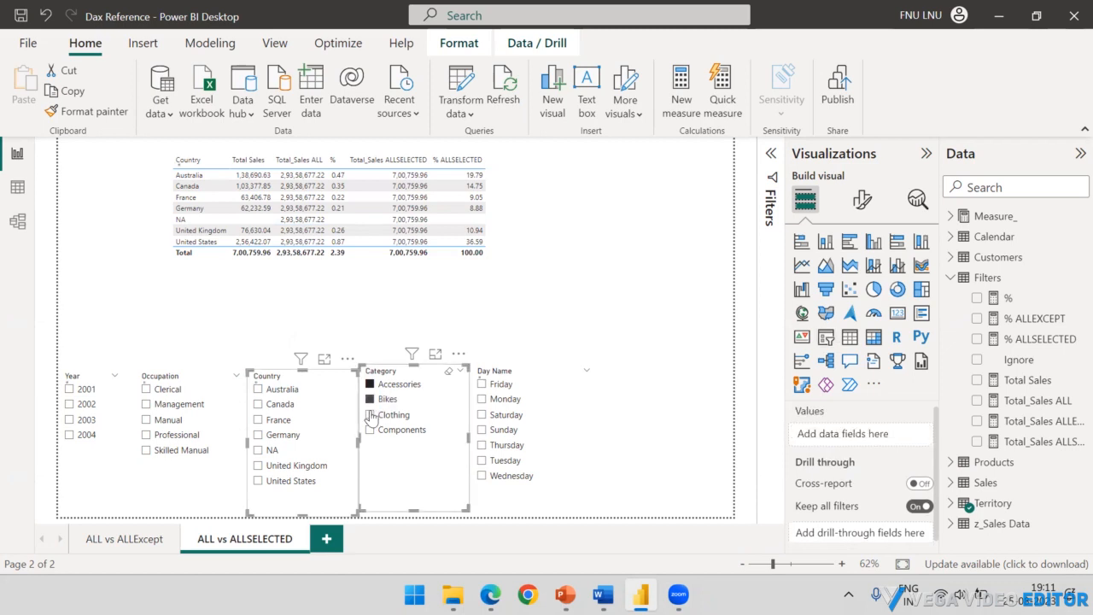
- Add Clothing to the Category slicer selection, filter the table by Bikes alone, and clear the Category slicer
left_click(371, 415, "ctrl")
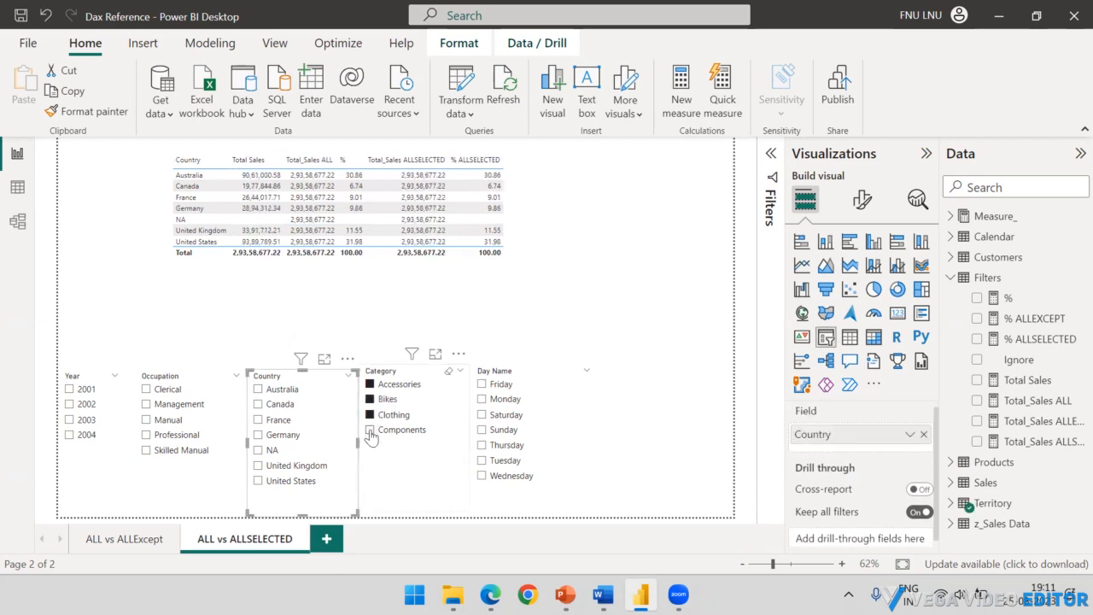
left_click(370, 401)
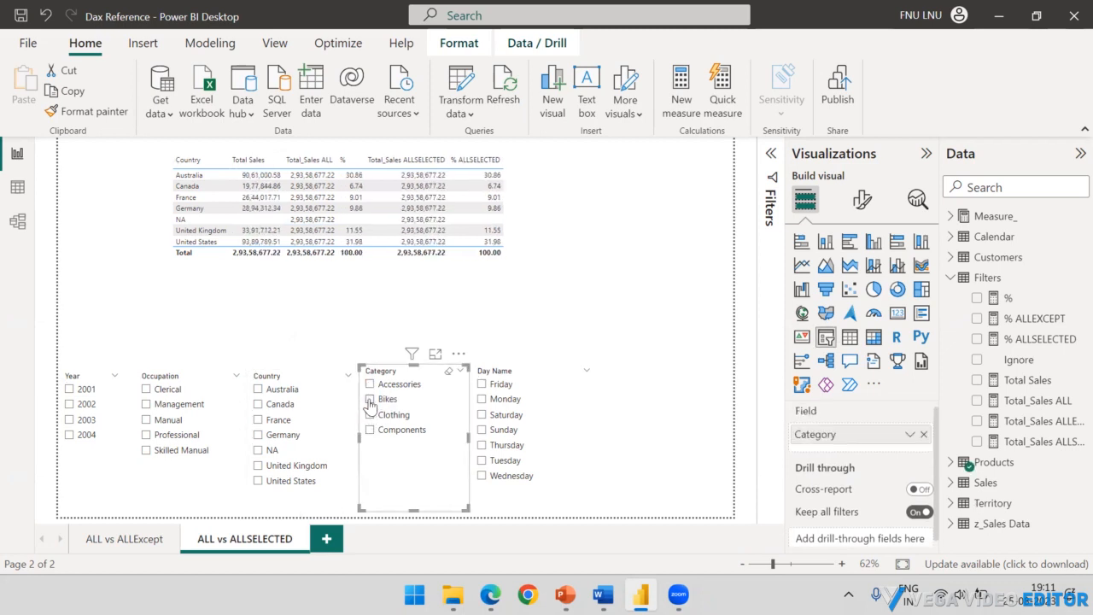
left_click(370, 401)
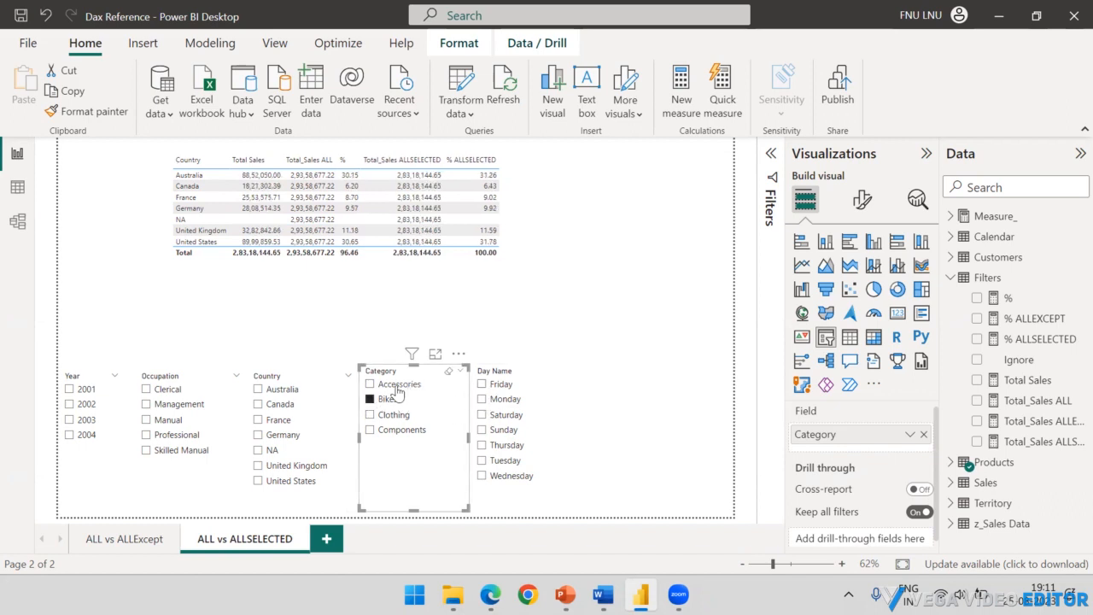
left_click(448, 372)
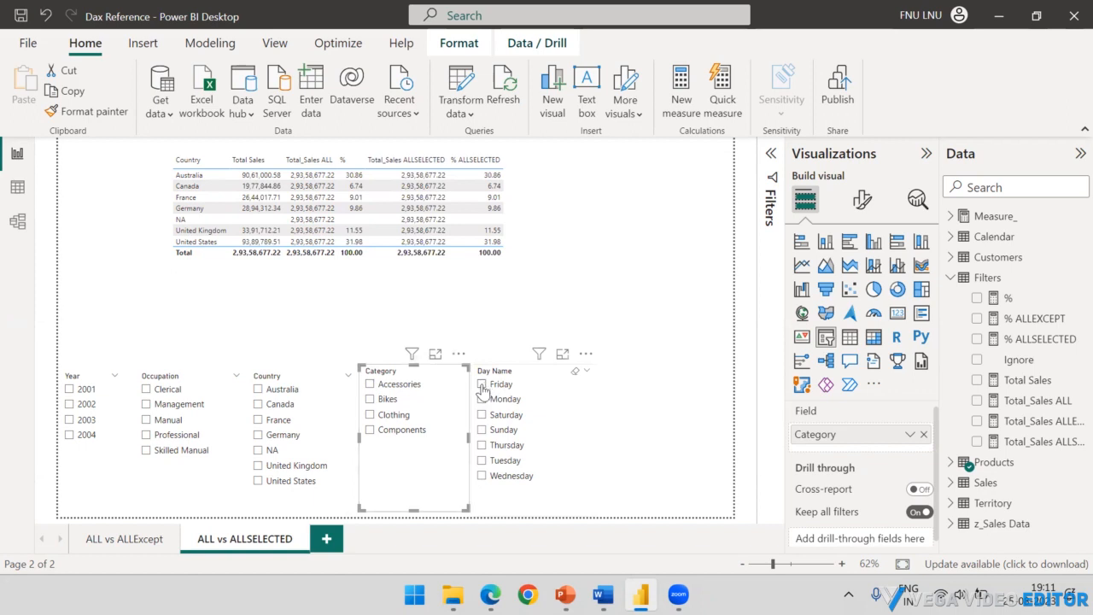
- Select Friday, Monday, Saturday and Sunday in the Day Name slicer and examine the effect on the country sales table
left_click(482, 384)
left_click(483, 399)
left_click(482, 415)
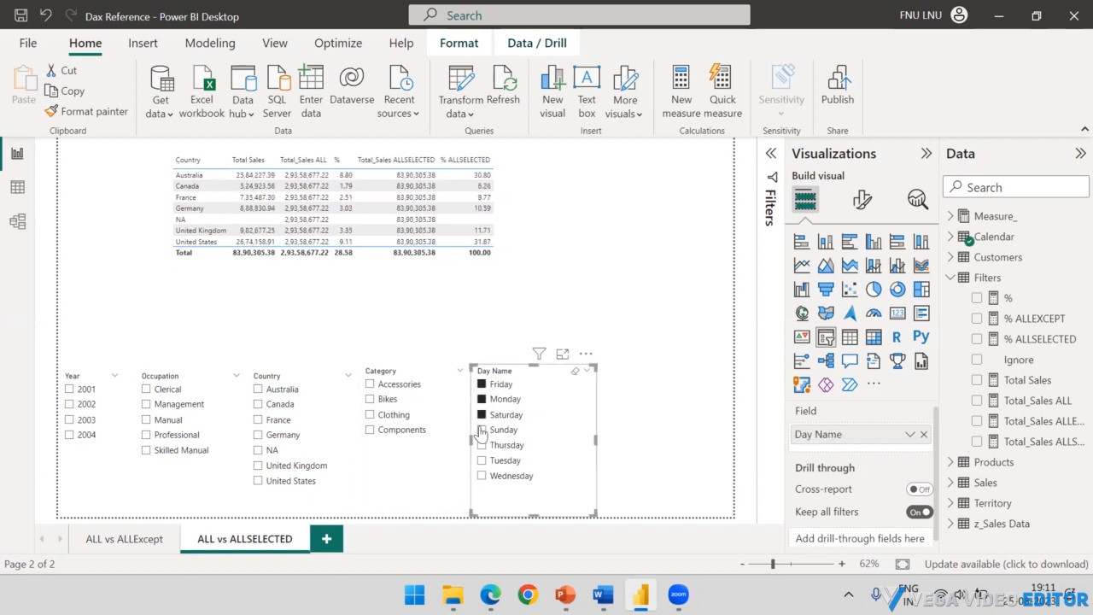
left_click(482, 430)
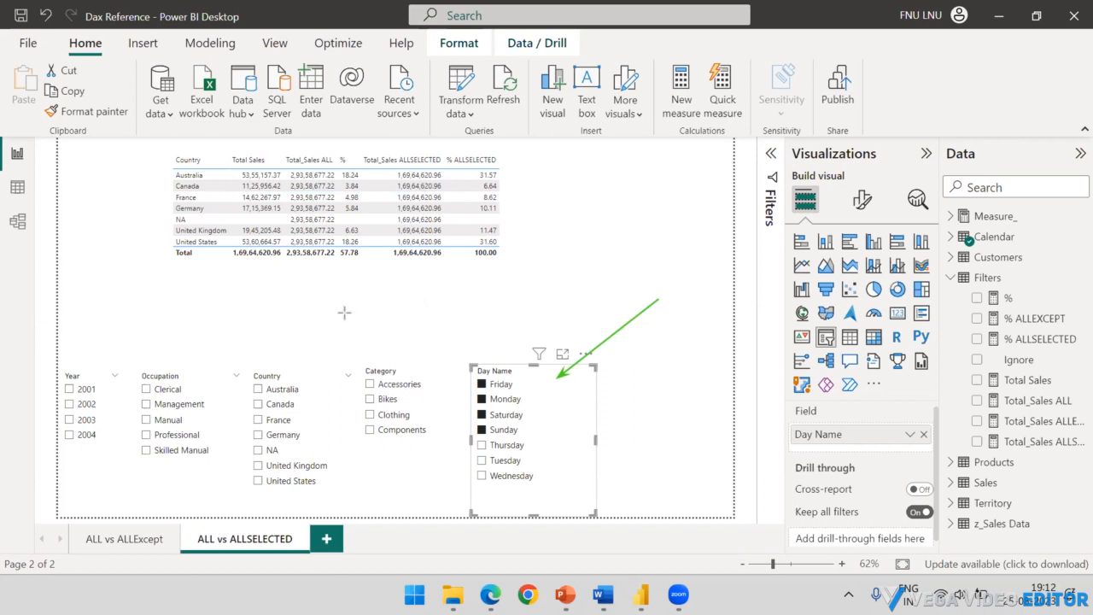
left_click_drag(344, 312, 397, 266)
key("e")
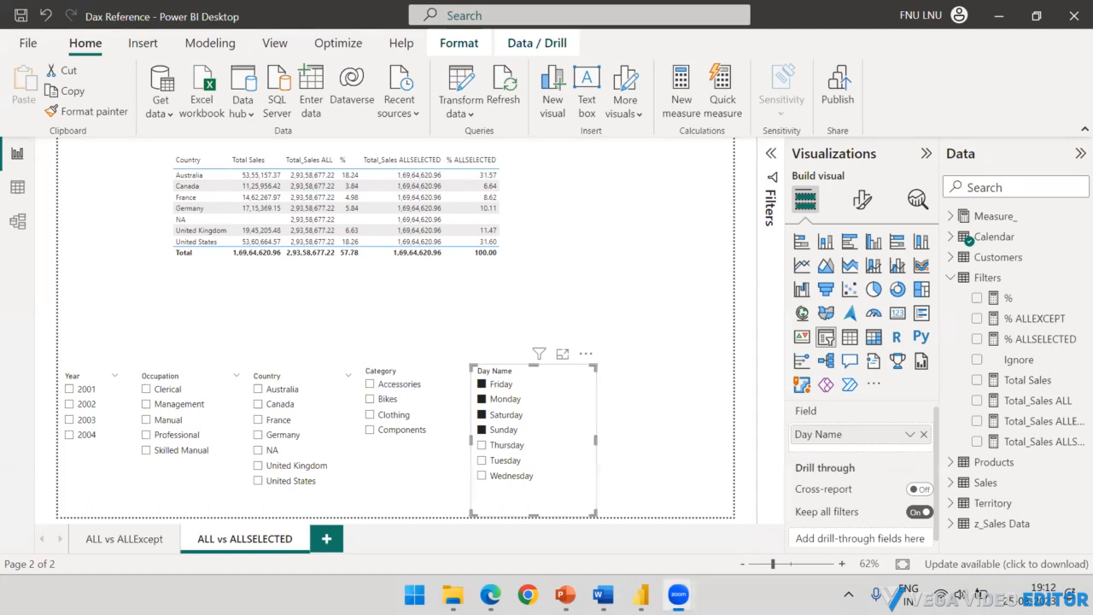
- Open the Total_Sales ALLSELECTED measure's formula and examine its [Total Sales] and ALLSELECTED(Sales) arguments against the Day Name and Category slicers
left_click(1047, 442)
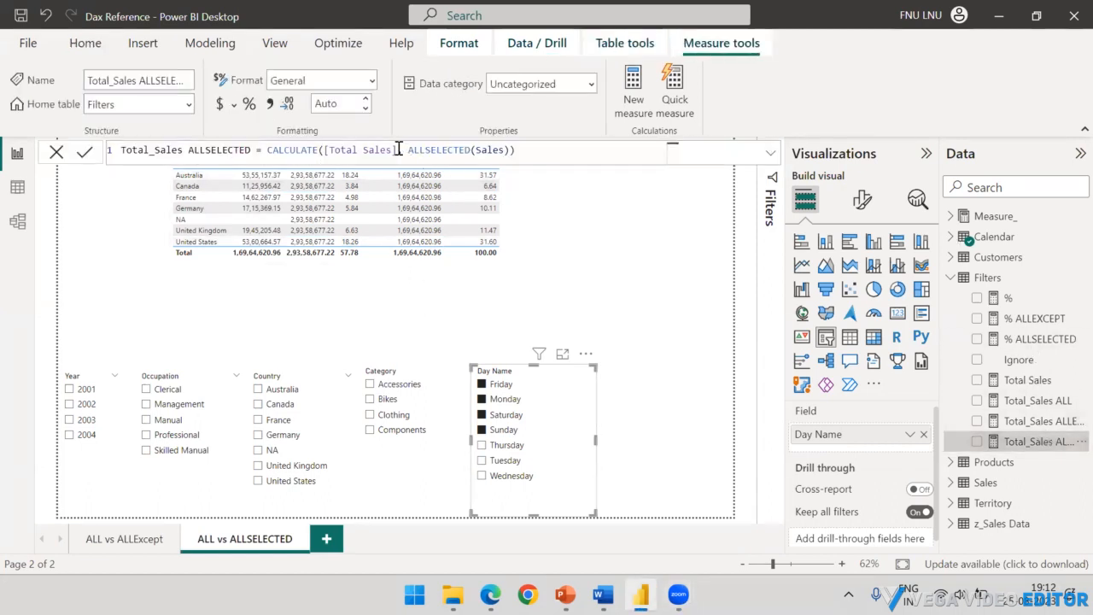
left_click_drag(397, 149, 325, 149)
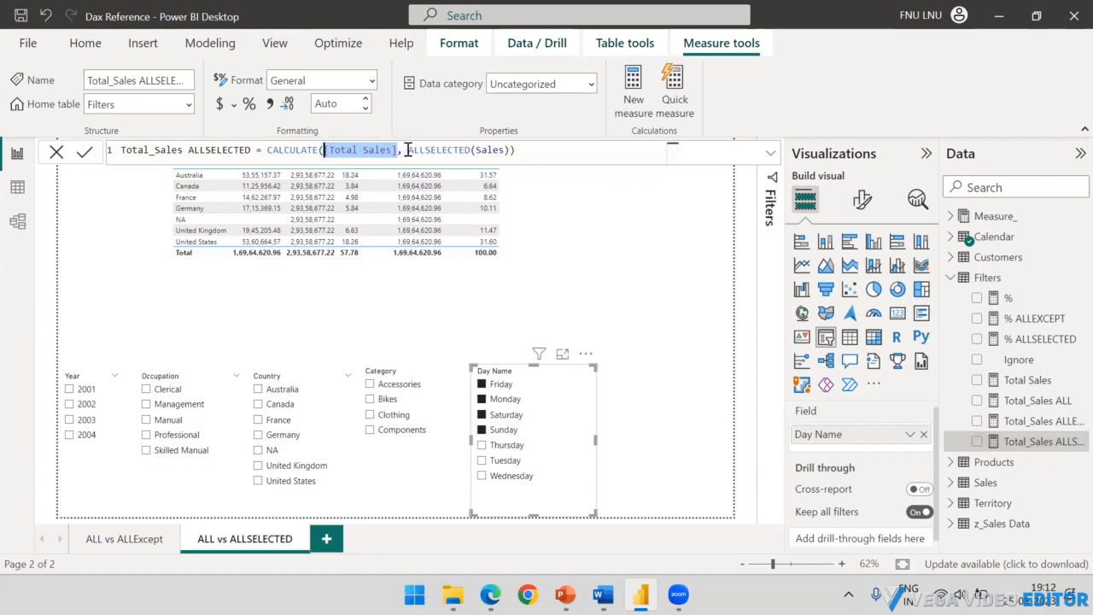
left_click_drag(407, 149, 507, 151)
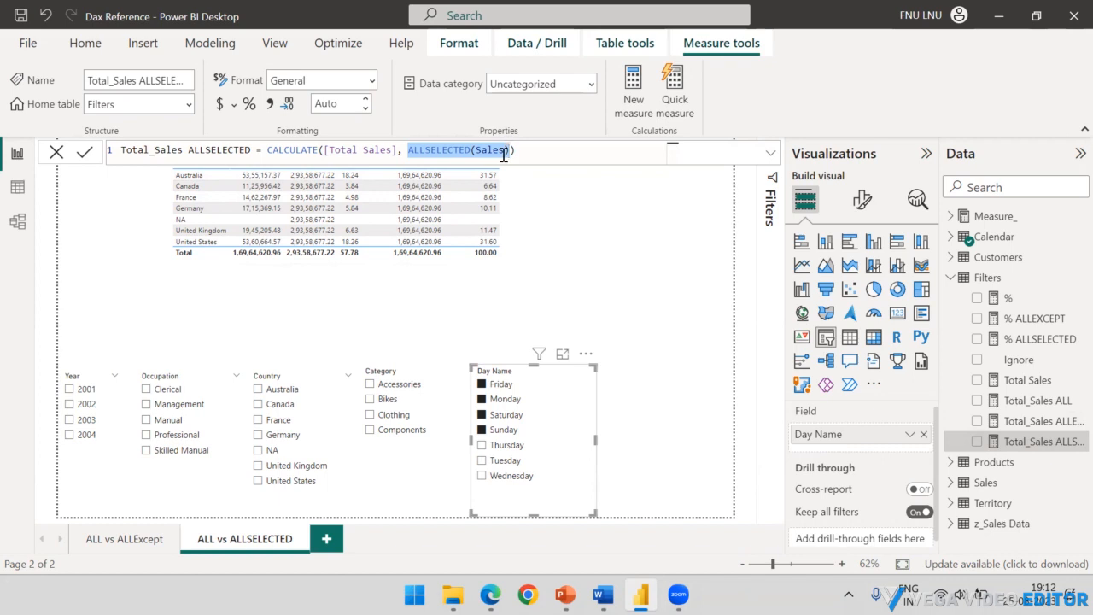
left_click_drag(504, 154, 510, 152)
left_click_drag(504, 365, 460, 165)
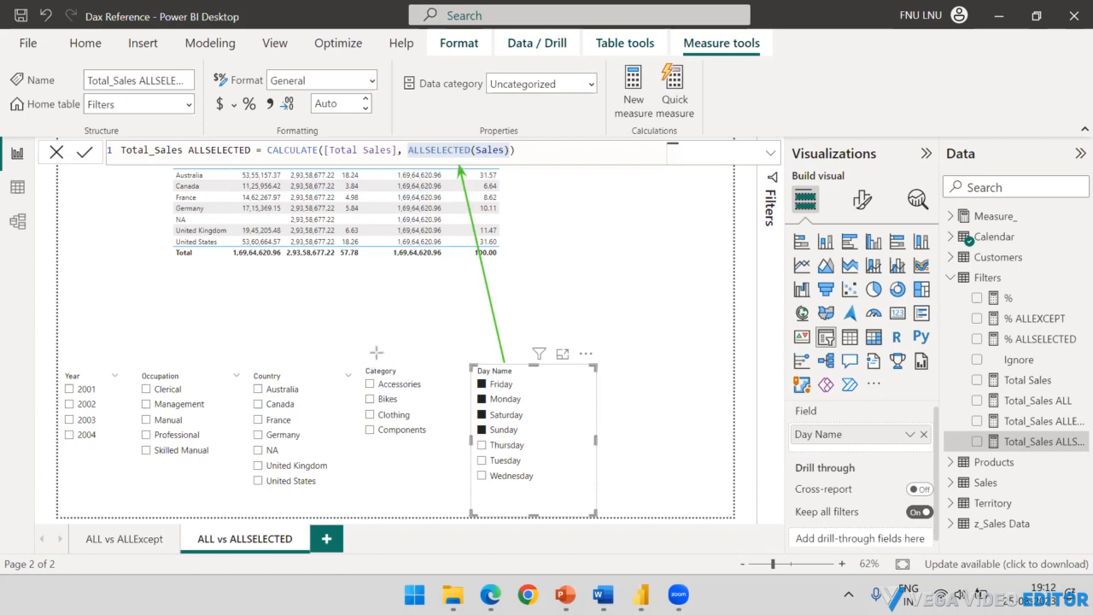
left_click_drag(372, 363, 439, 159)
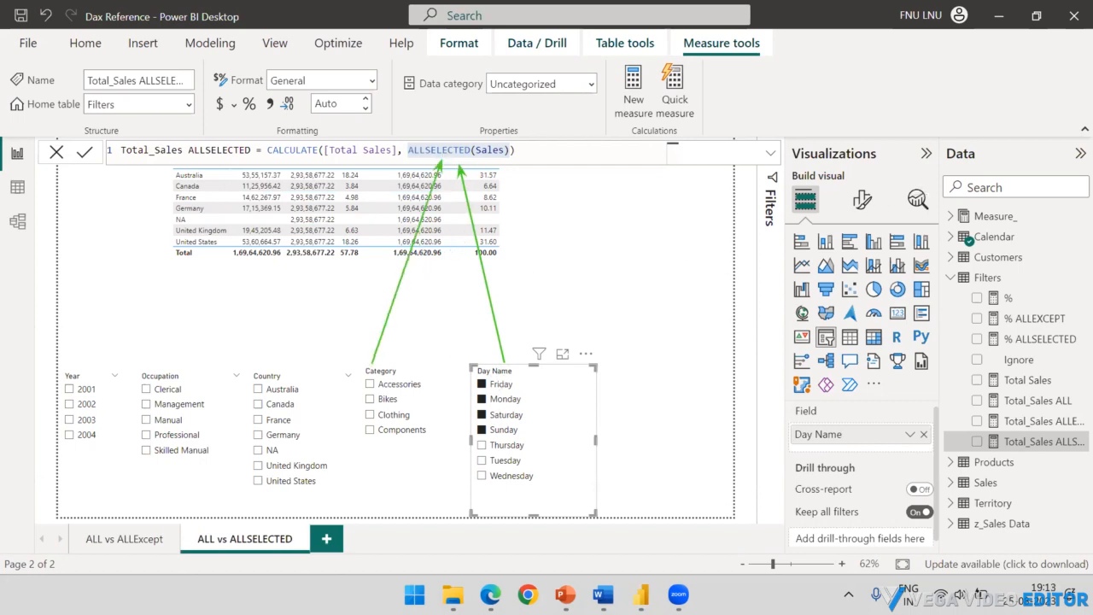
key("Escape")
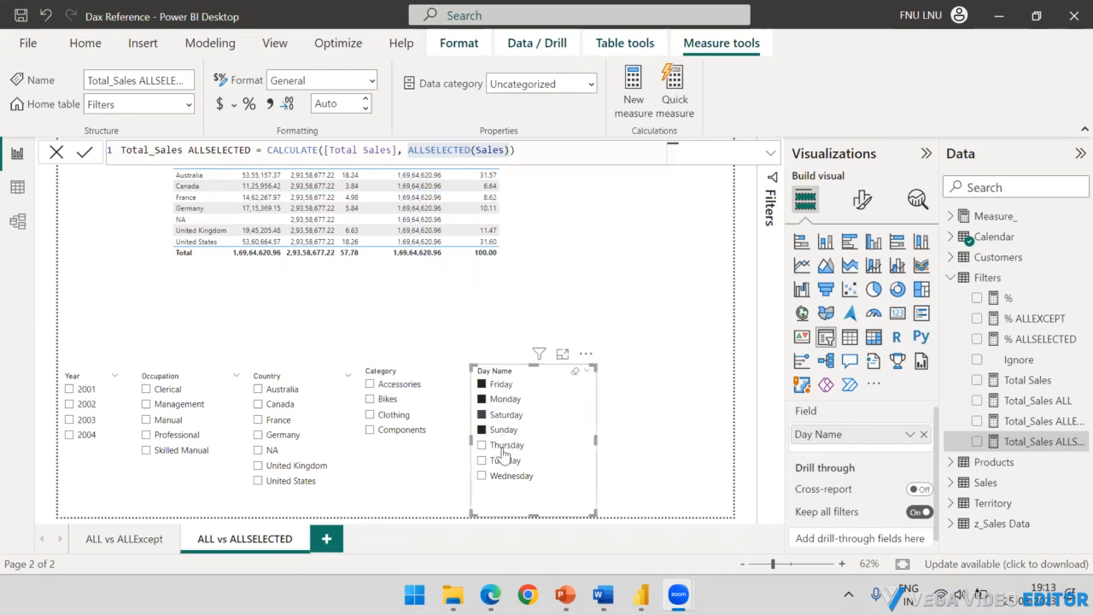
- Clear the Day Name slicer and review the Total_Sales ALLSELECTED formula's two CALCULATE arguments again before leaving the formula
left_click(574, 380)
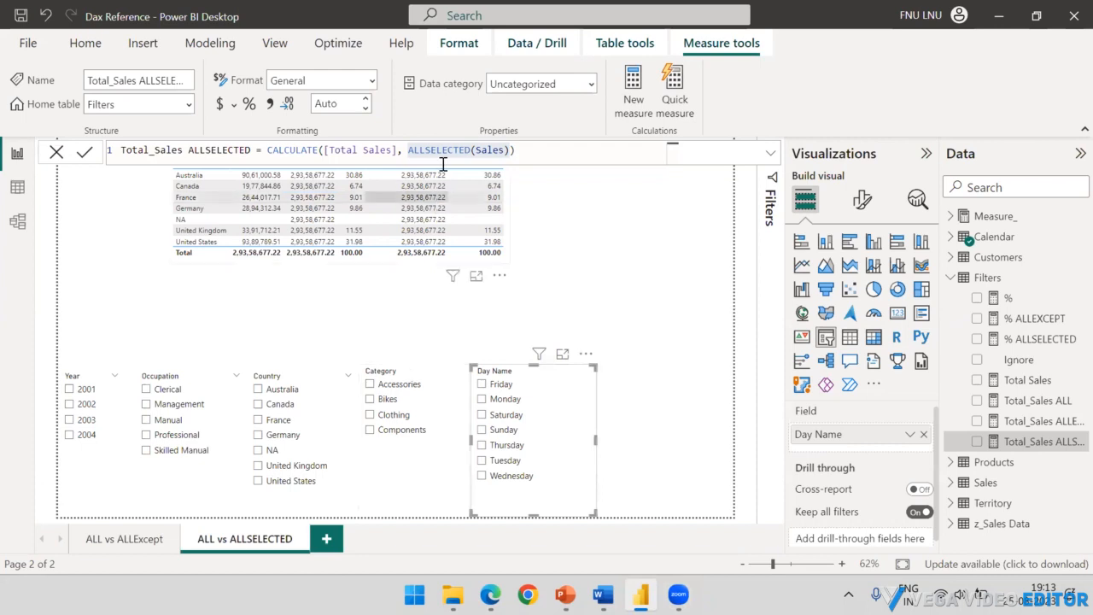
left_click(409, 150)
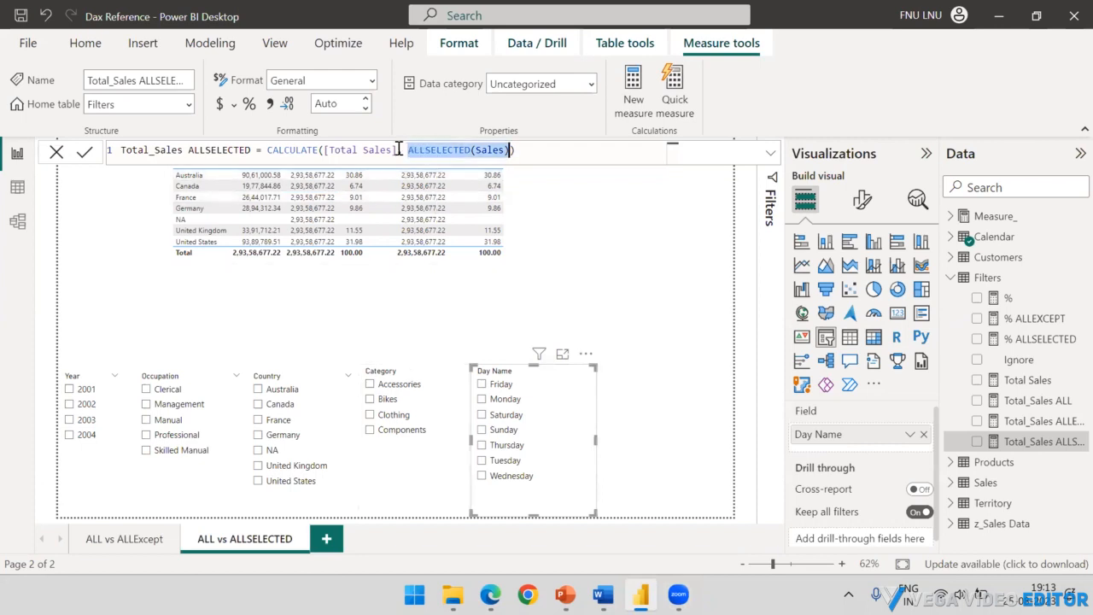
left_click_drag(396, 150, 323, 150)
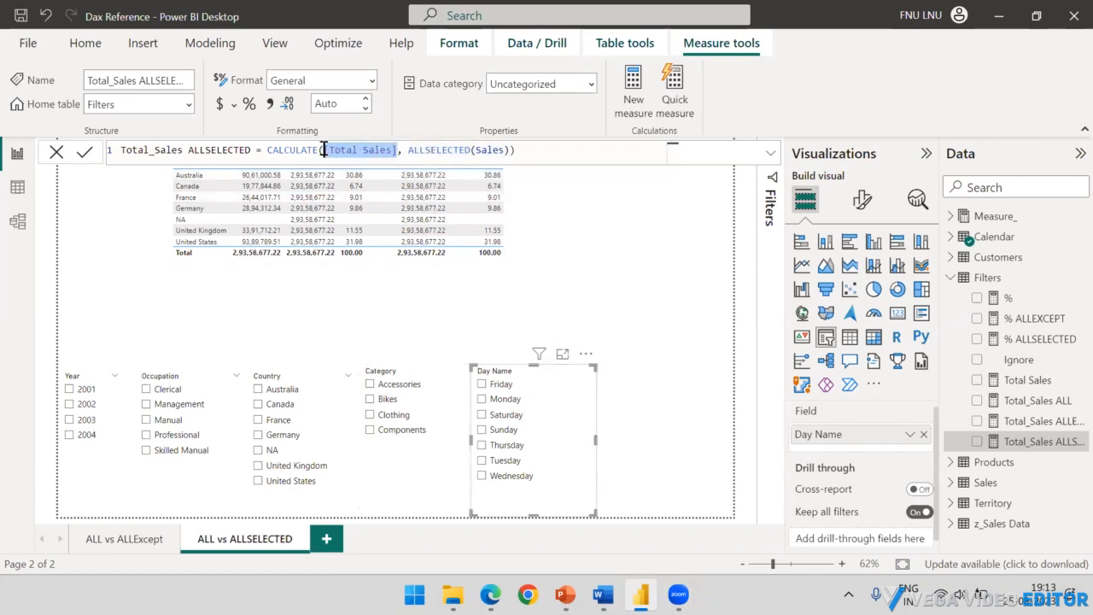
left_click(605, 211)
left_click_drag(526, 102, 469, 139)
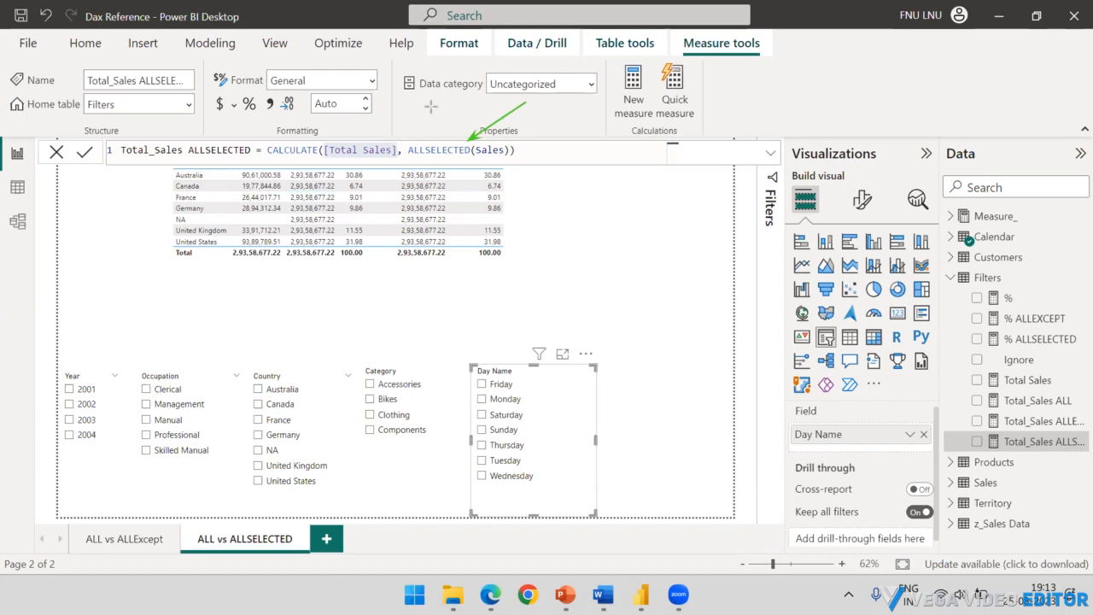
left_click_drag(435, 103, 376, 135)
key("Escape")
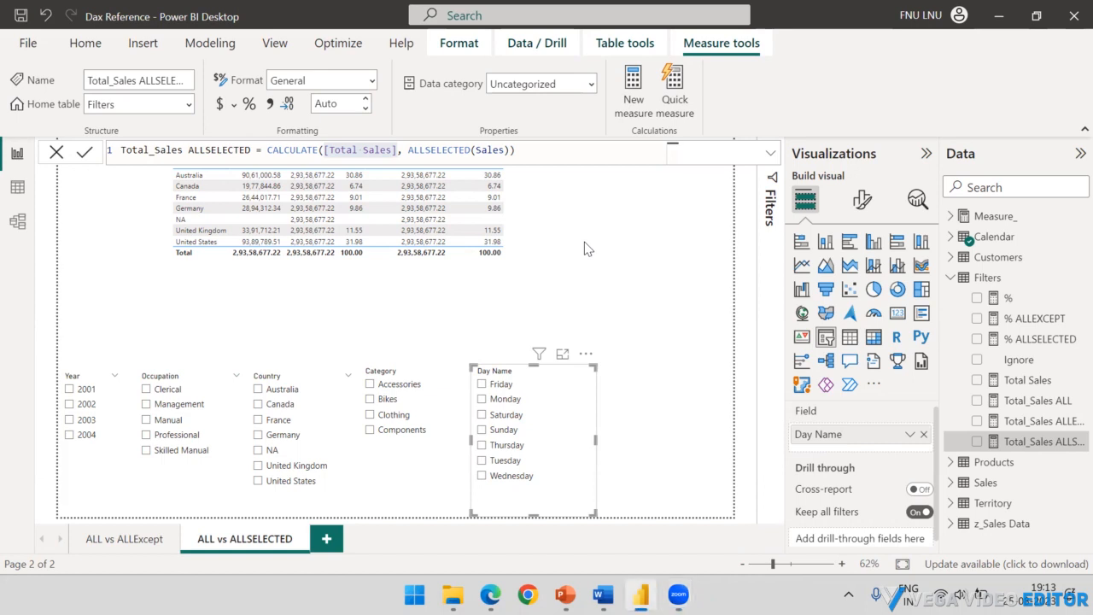
left_click(584, 242)
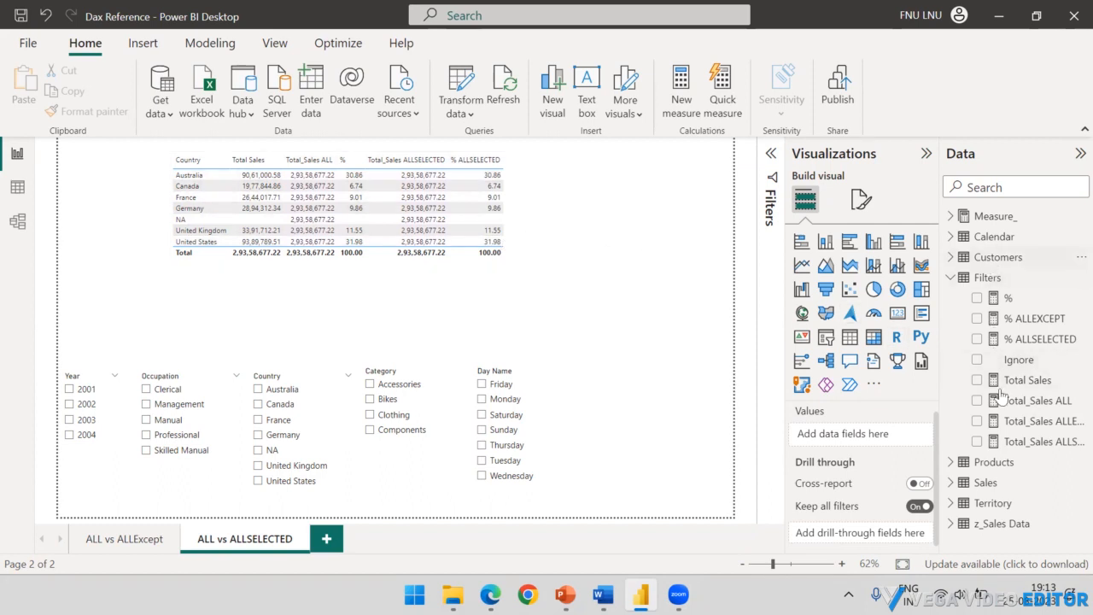
- Try to add Sales[SalesAmount] as a second argument after Sales inside ALLSELECTED in the Total_Sales ALLSELECTED measure
left_click(1044, 441)
left_click(504, 151)
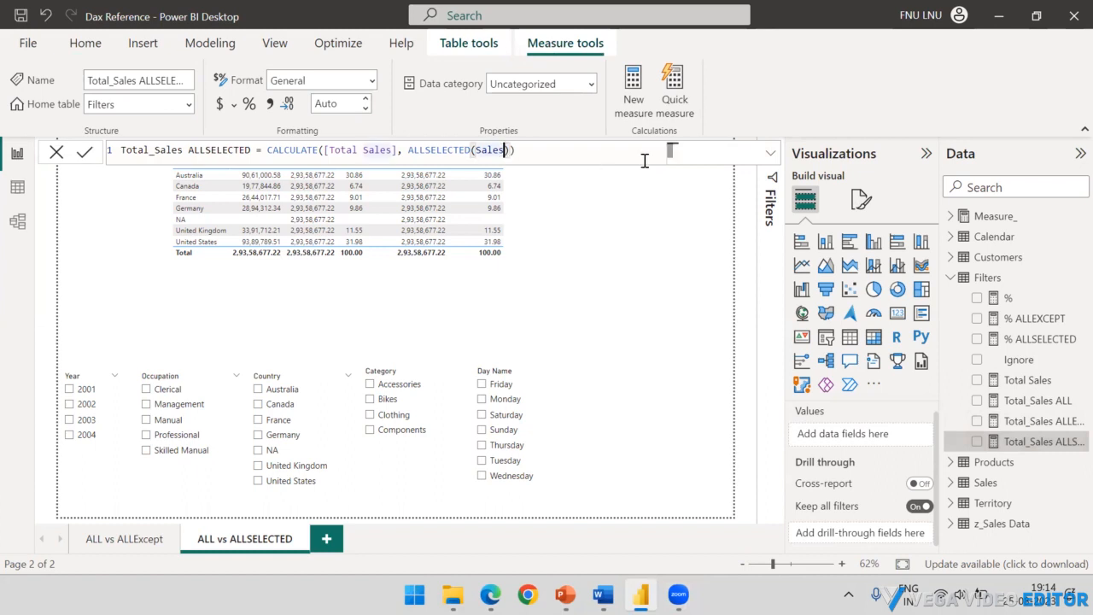
type(", ")
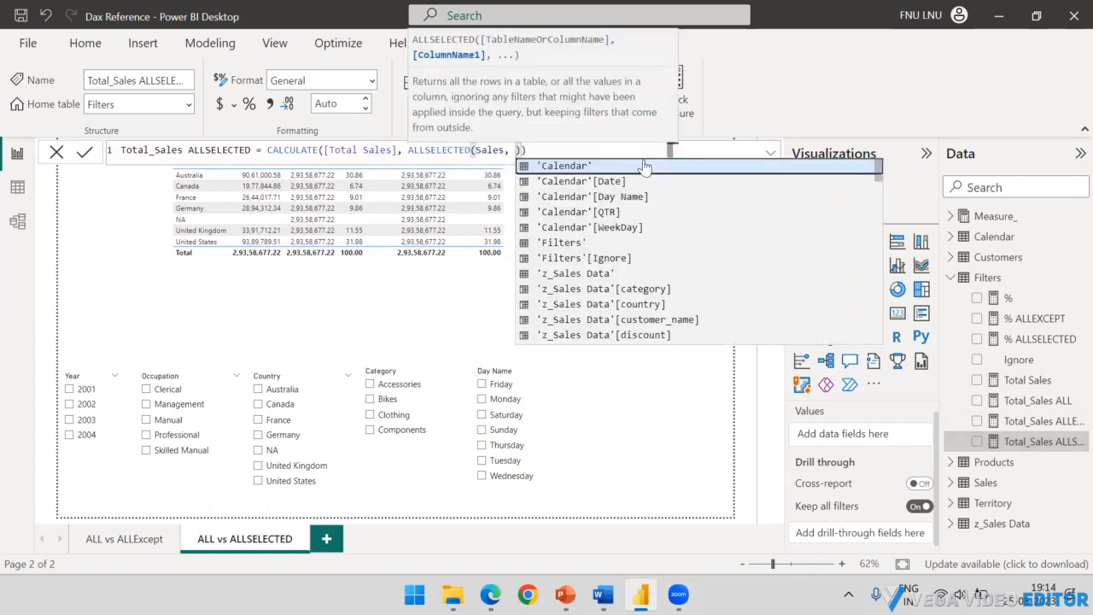
type("Sal")
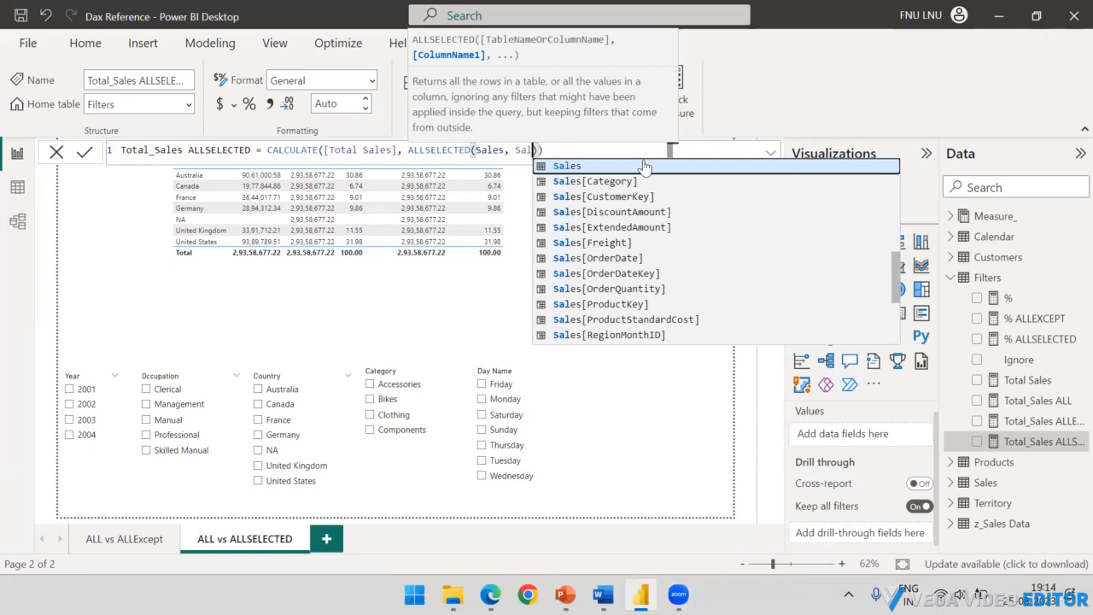
type("esa")
left_click(644, 166)
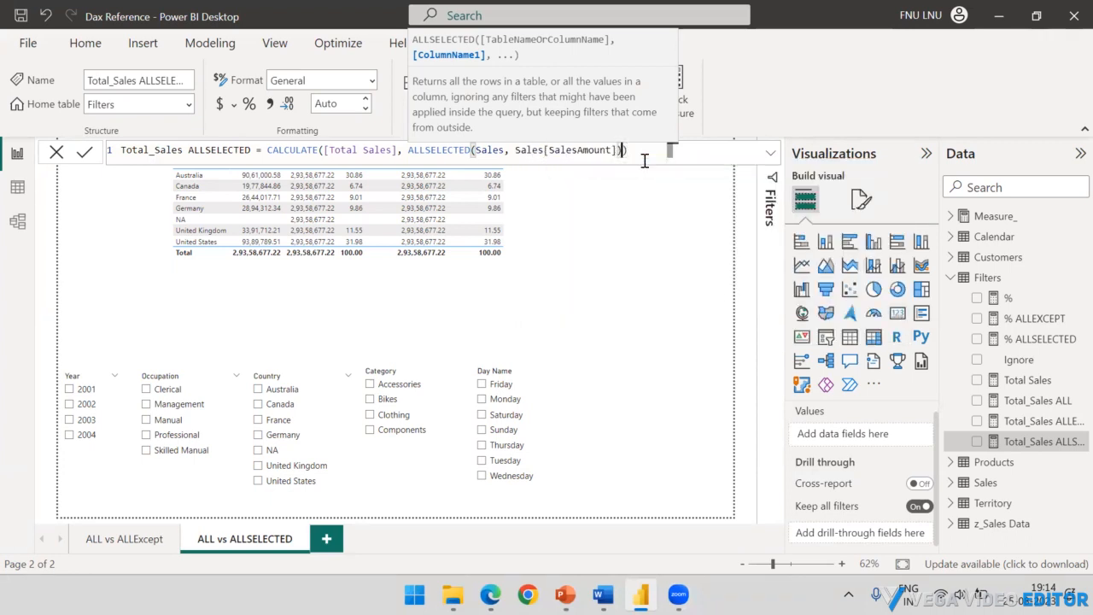
key("Return")
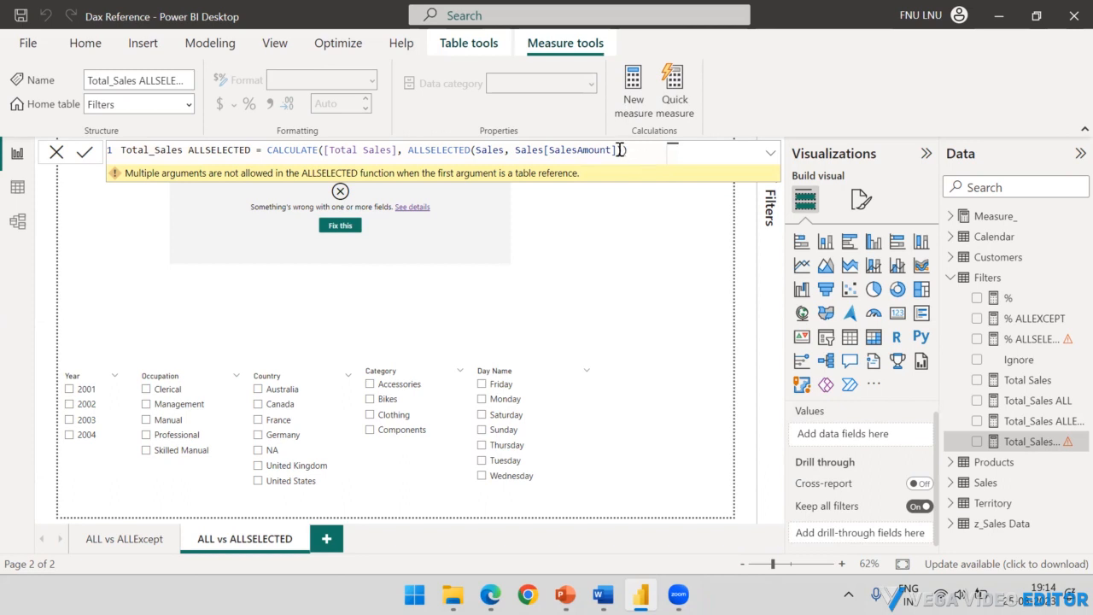
- Remove the Sales[SalesAmount] argument from the Total_Sales ALLSELECTED formula, leaving ALLSELECTED(Sales), and commit it
left_click_drag(618, 150, 505, 150)
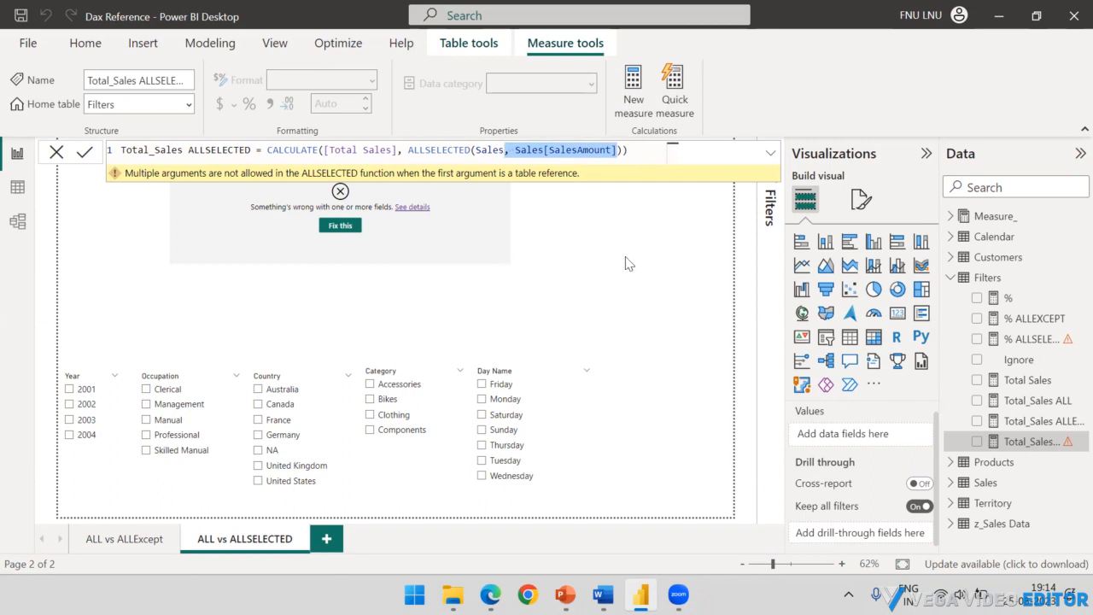
key("BackSpace")
key("End")
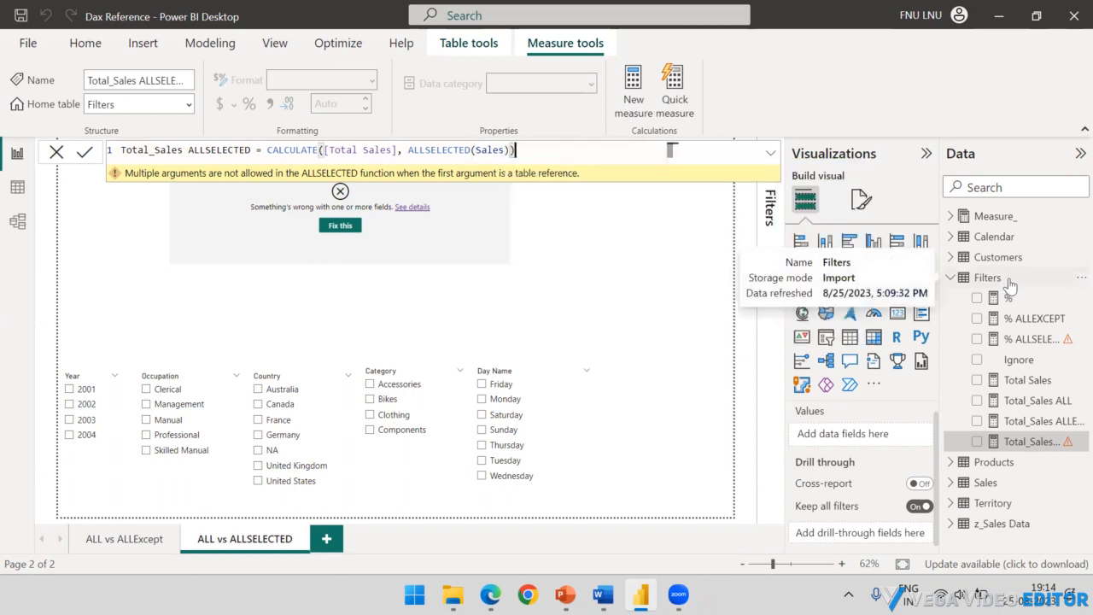
key("Return")
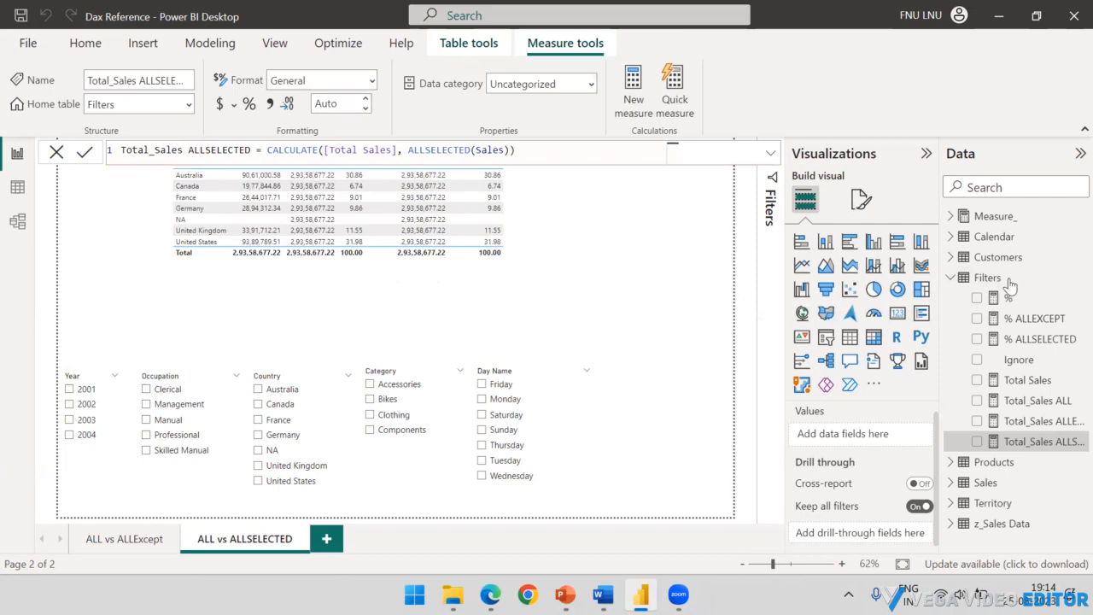
- Filter the country table by Accessories, Bikes and Clothing in the Category slicer, and clear that selection
left_click(458, 319)
left_click(370, 384)
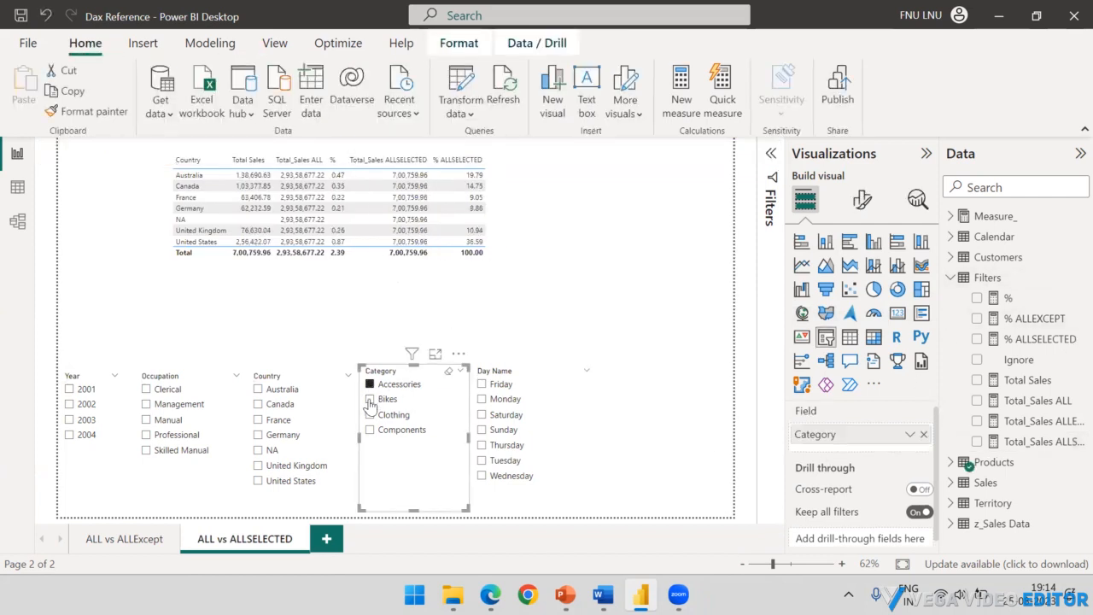
left_click(370, 400)
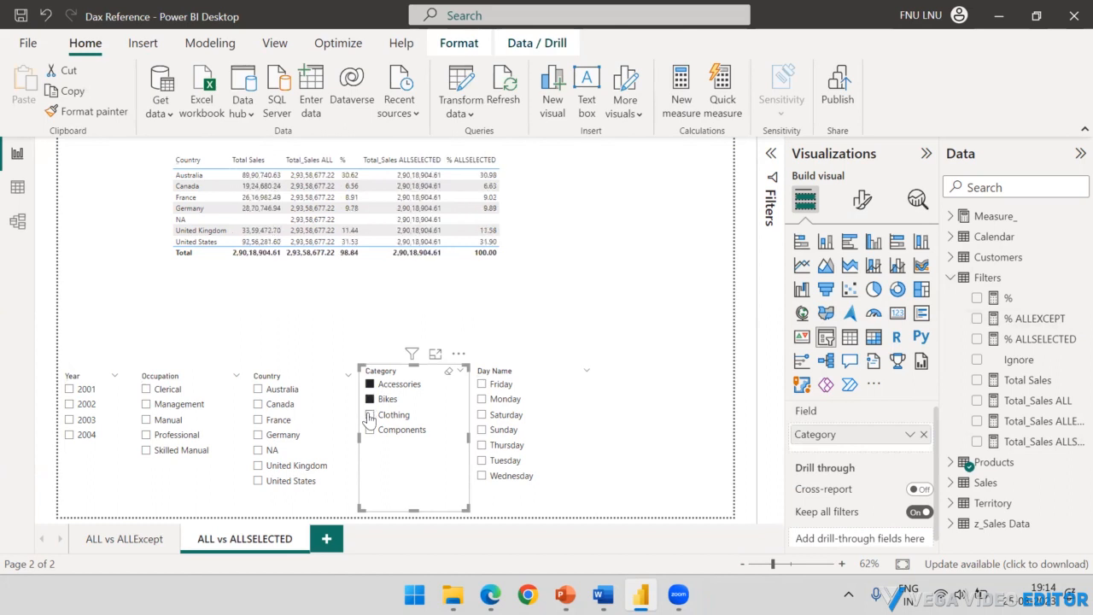
left_click(369, 416)
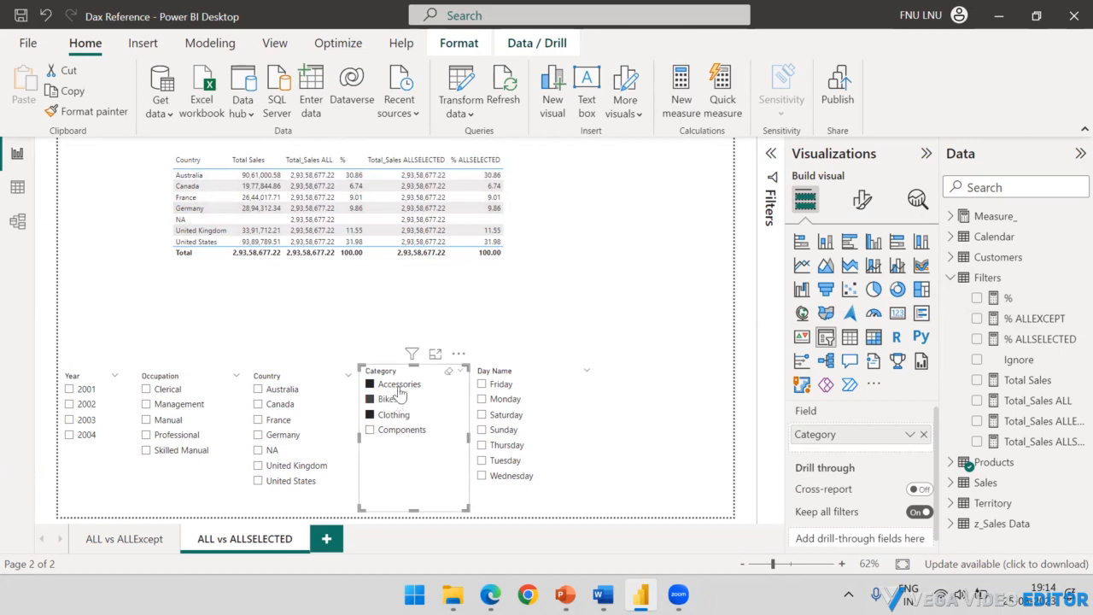
left_click(450, 373)
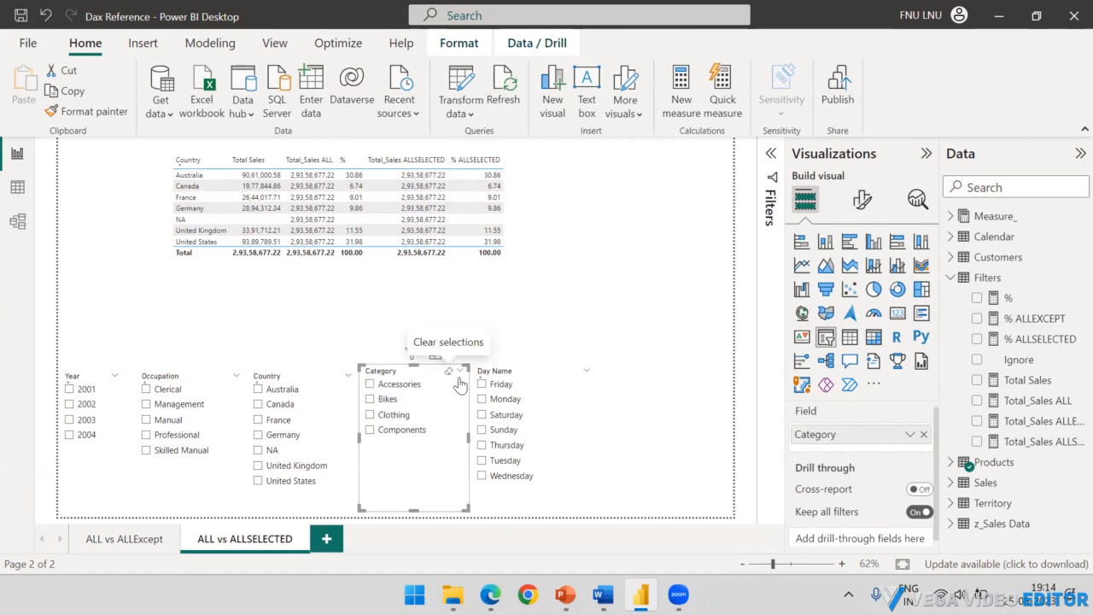
- Filter the table by Australia, Canada and France in the Country slicer and examine their % ALLSELECTED values
left_click(258, 390)
left_click(258, 404)
left_click(258, 419)
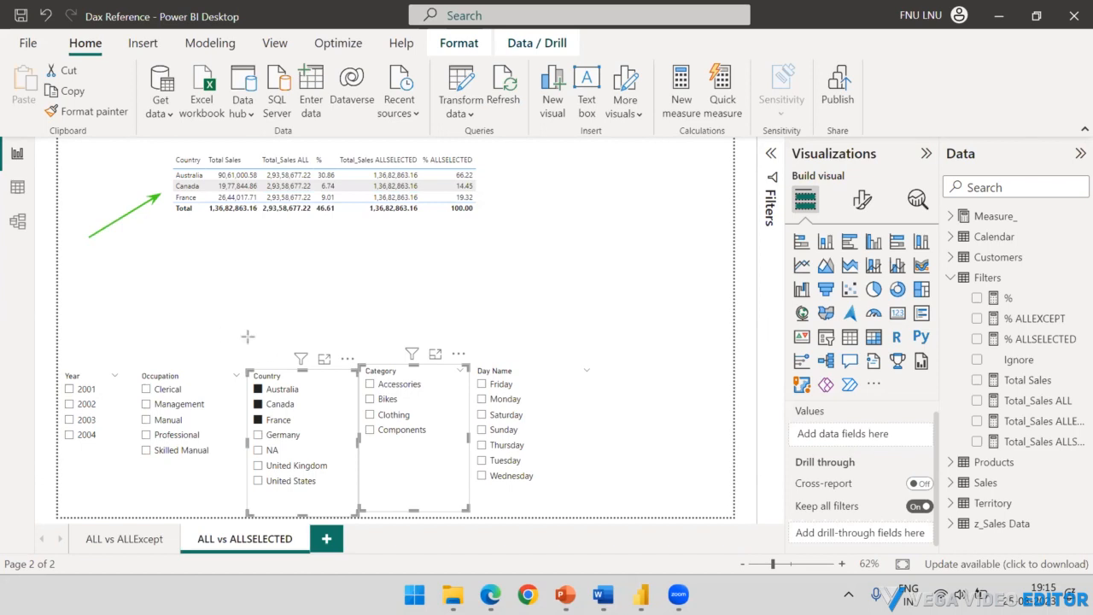
left_click_drag(179, 272, 248, 366)
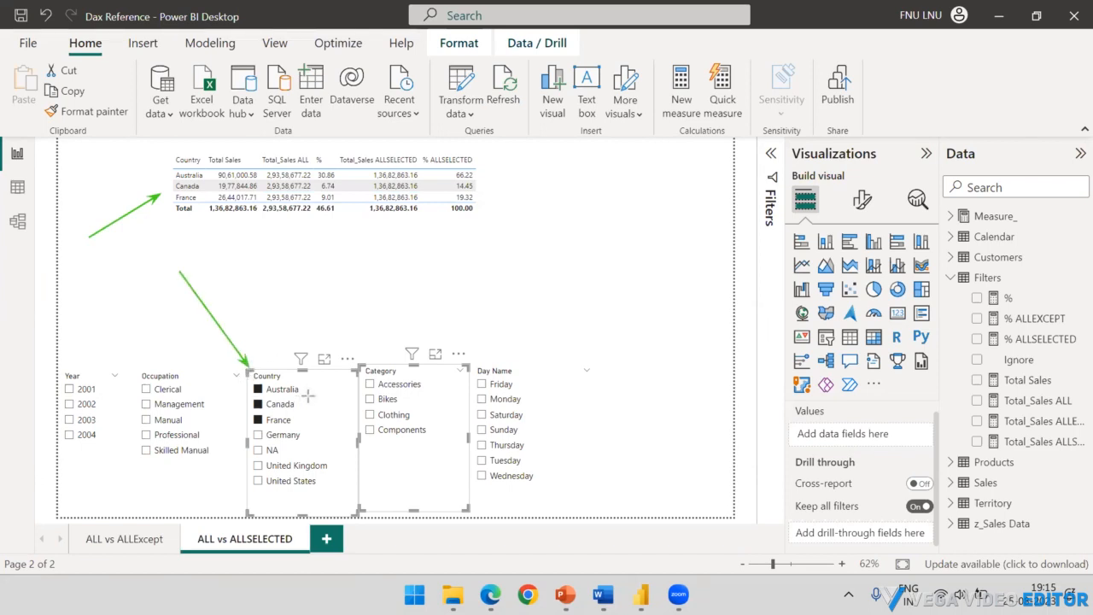
left_click_drag(513, 159, 482, 171)
mouse_move(549, 177)
left_mouse_down()
mouse_move(476, 190)
mouse_move(483, 203)
left_mouse_up()
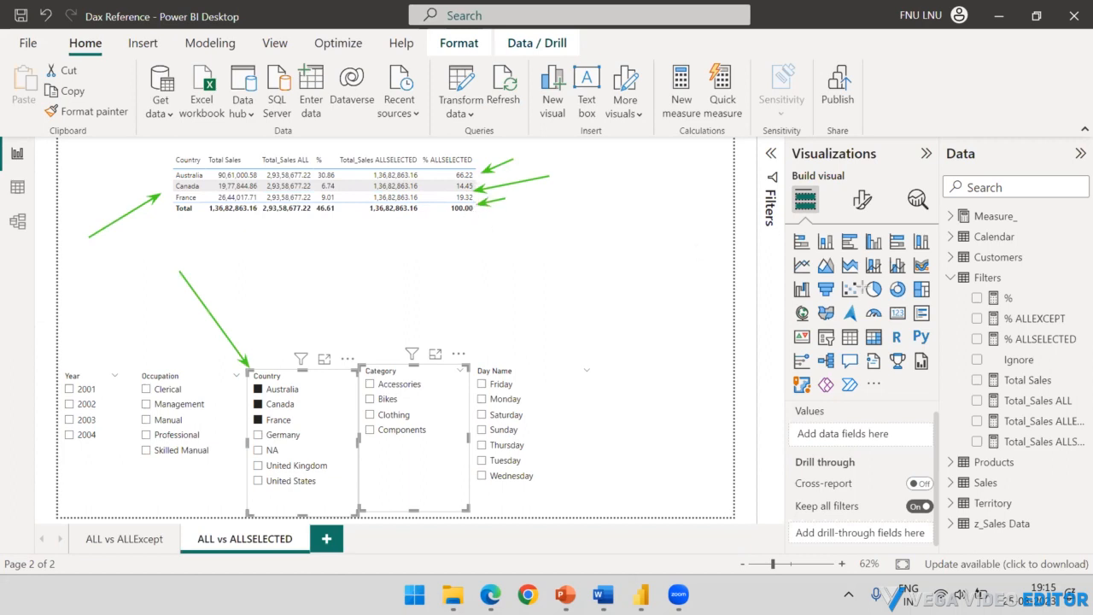
key("Escape")
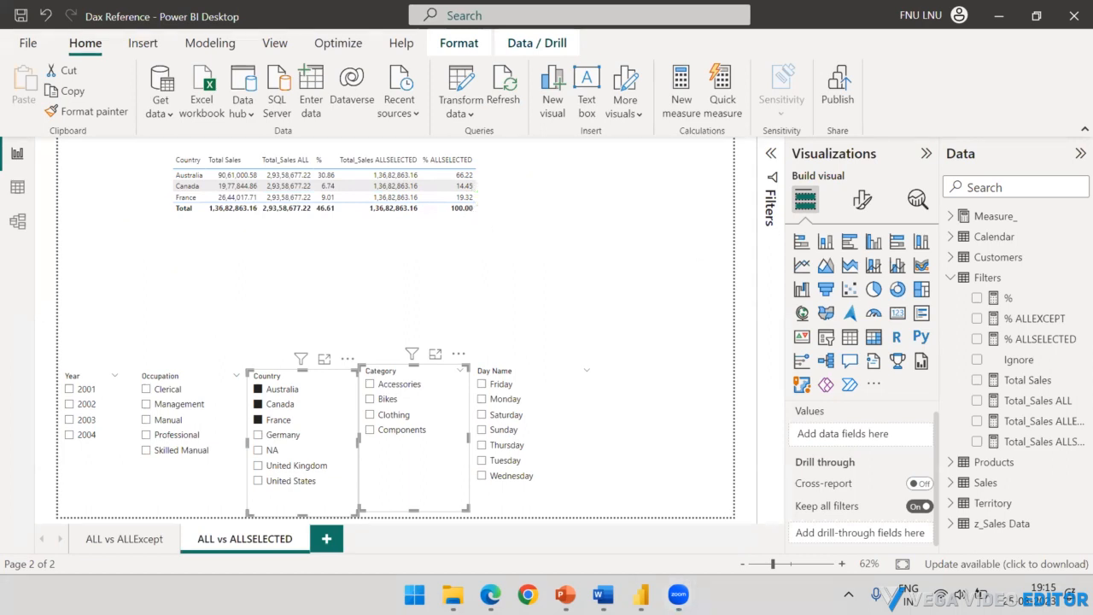
left_click(649, 248)
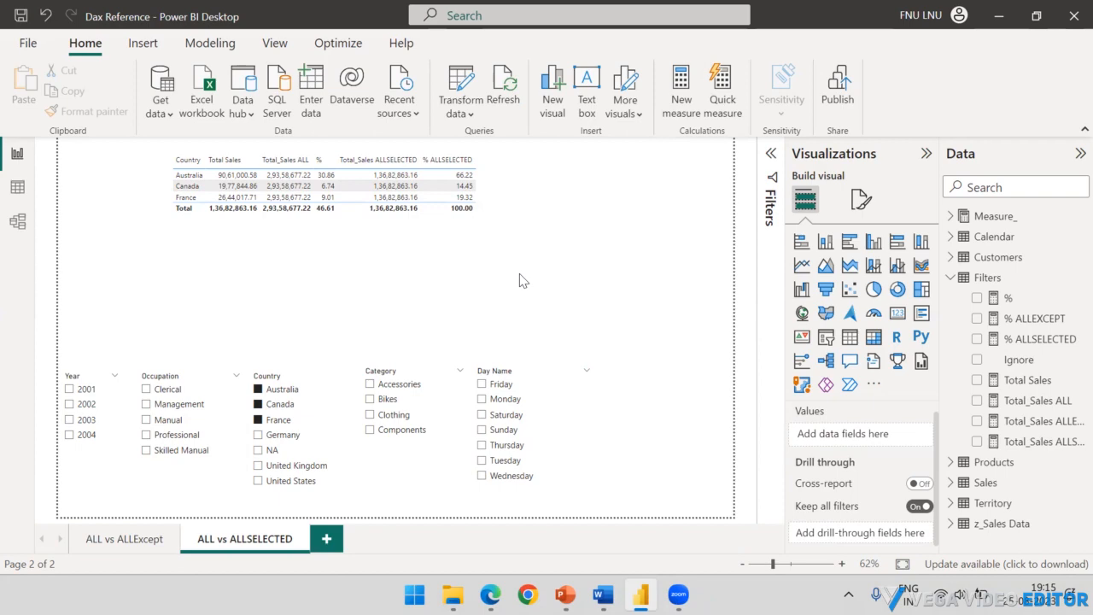
- Minimize the report, check the Filter Functions slide in the PowerPoint presentation, and minimize the presentation too
left_click(1001, 23)
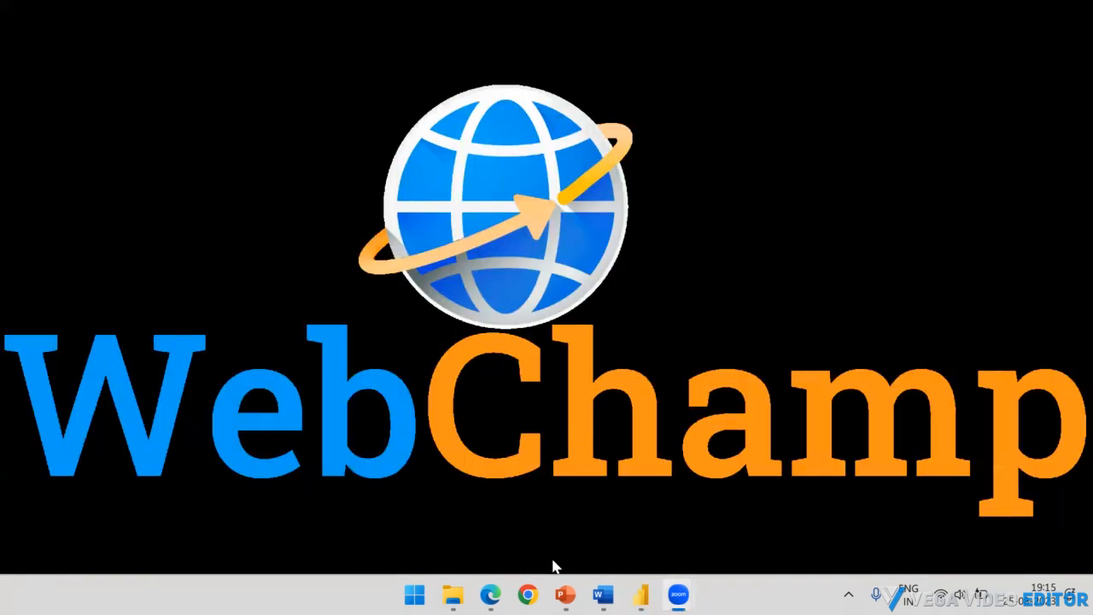
left_click(565, 595)
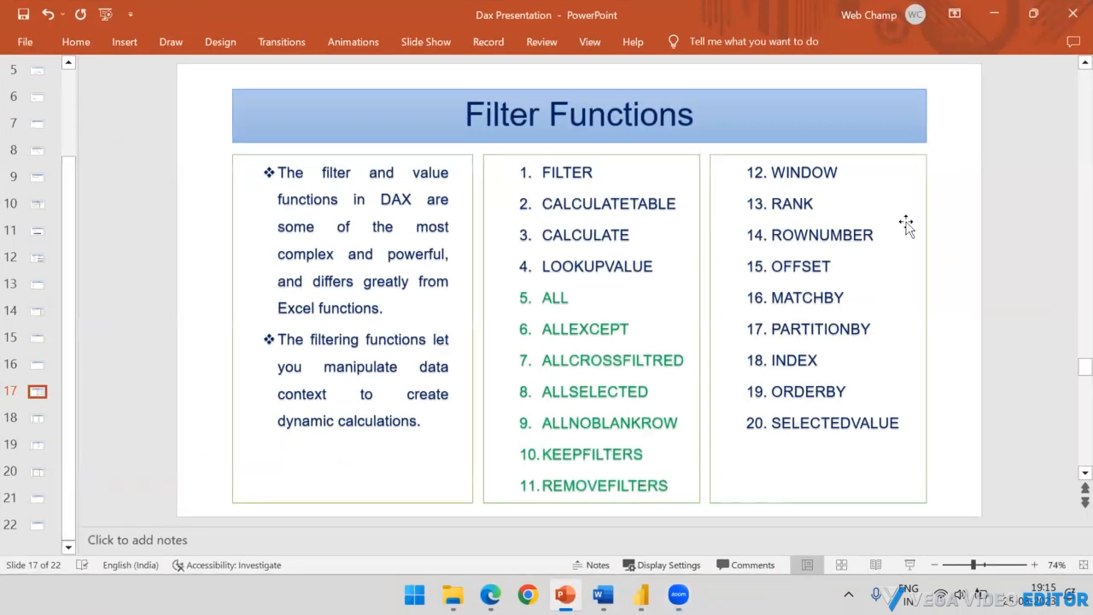
left_click(993, 16)
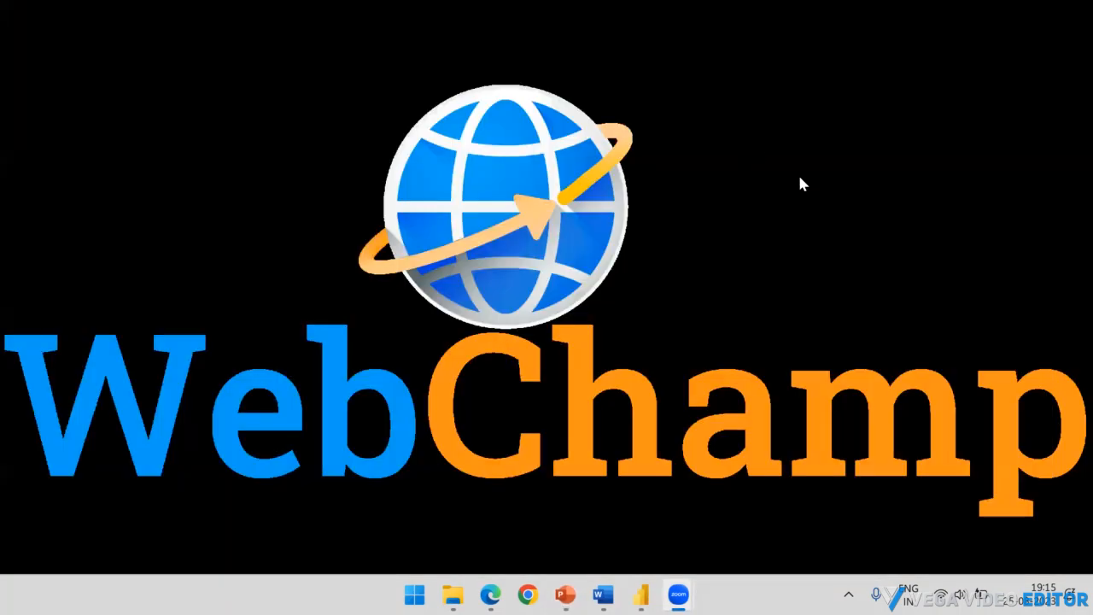